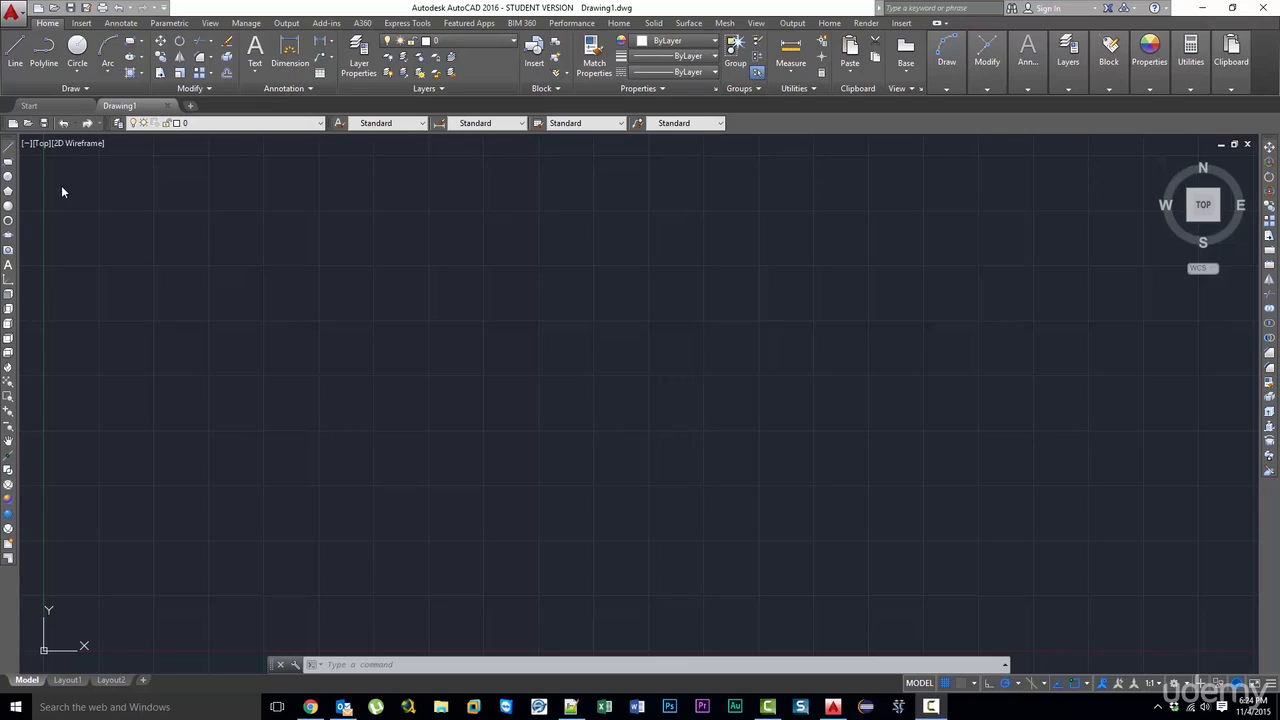
- Draw a single horizontal line in the upper-left area of the empty drawing
{"action": "left_click", "coordinate": [9, 149]}
{"action": "left_click", "coordinate": [225, 251]}
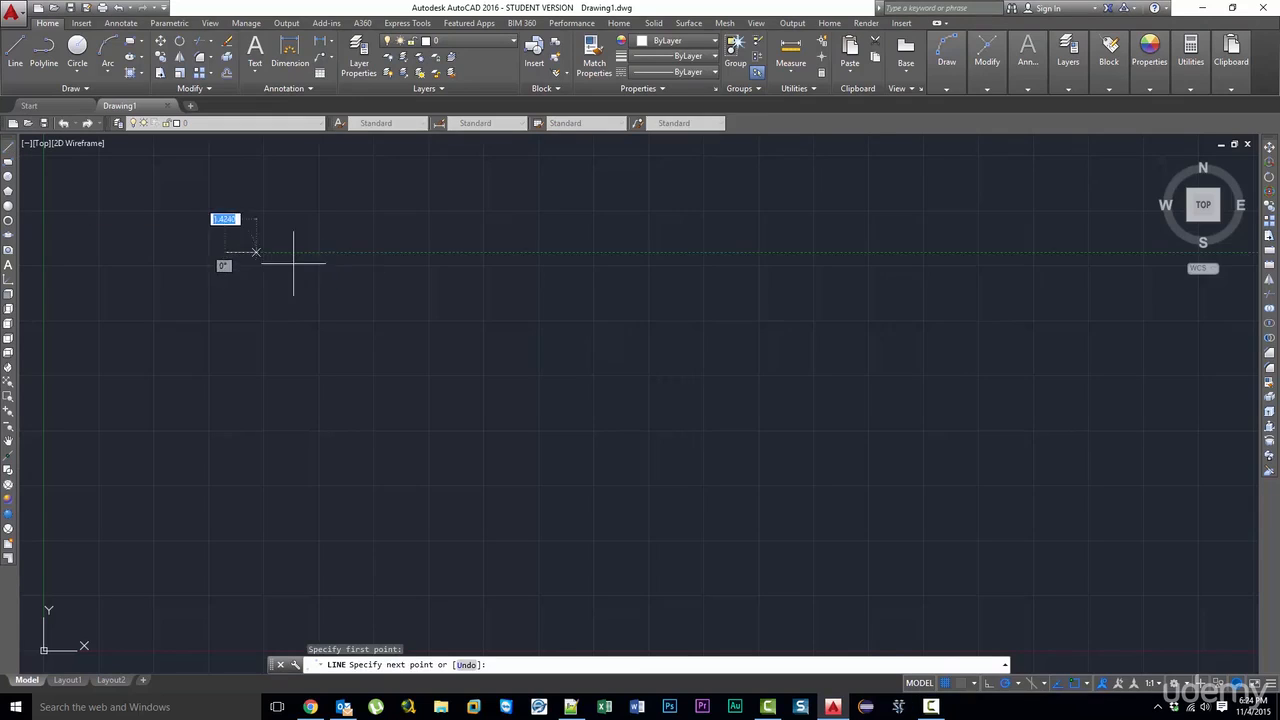
{"action": "left_click", "coordinate": [490, 251]}
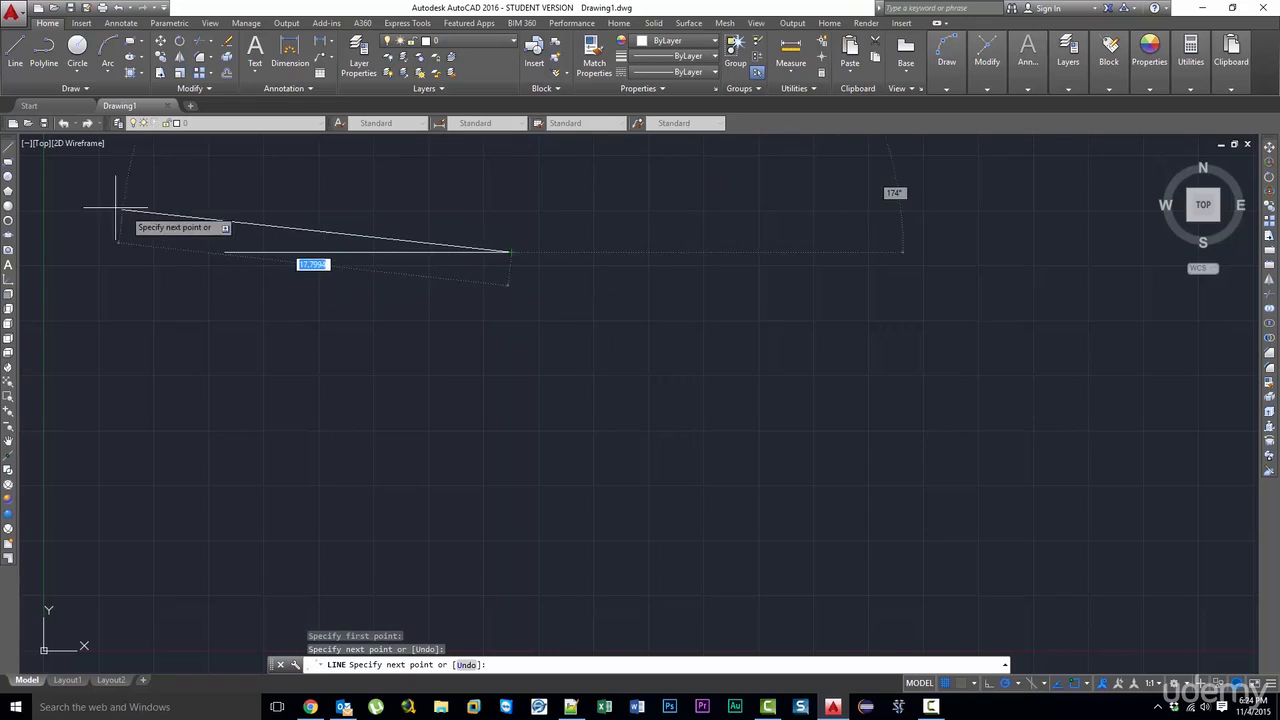
{"action": "key", "text": "Return"}
- Draw a wide rectangle below the horizontal line, extending past its right end
{"action": "left_click", "coordinate": [9, 168]}
{"action": "left_click", "coordinate": [233, 351]}
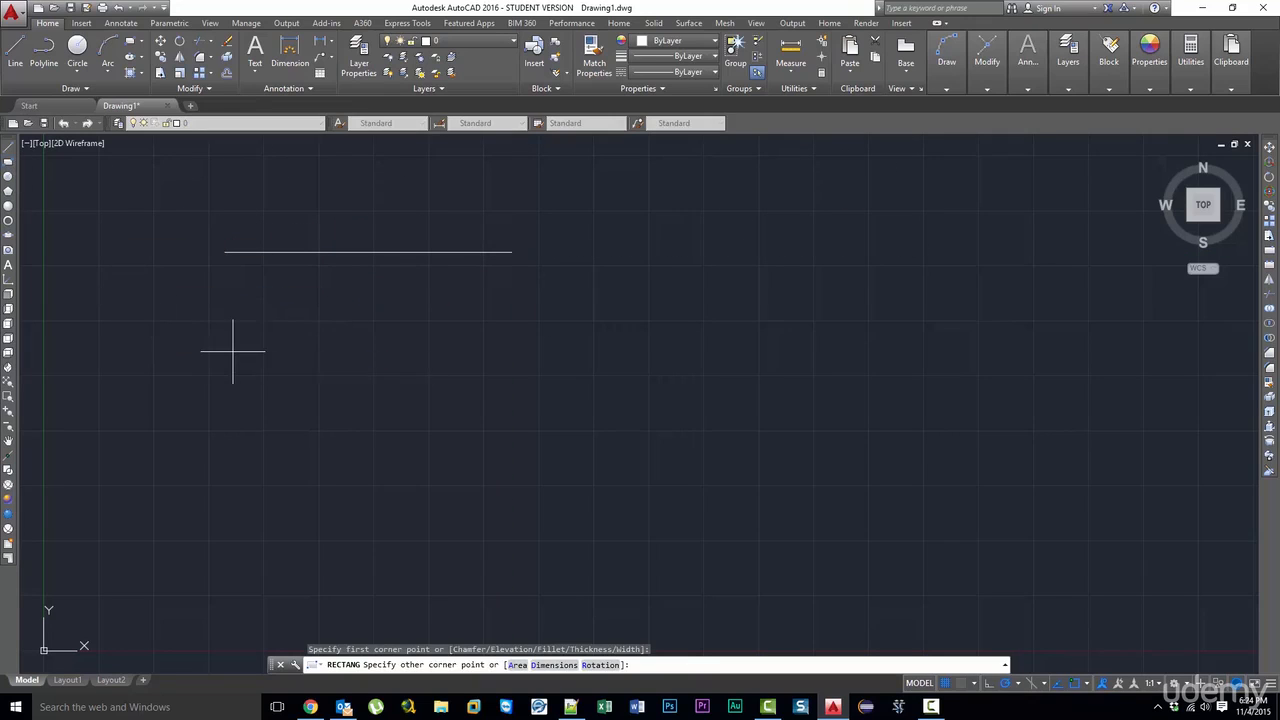
{"action": "left_click", "coordinate": [626, 483]}
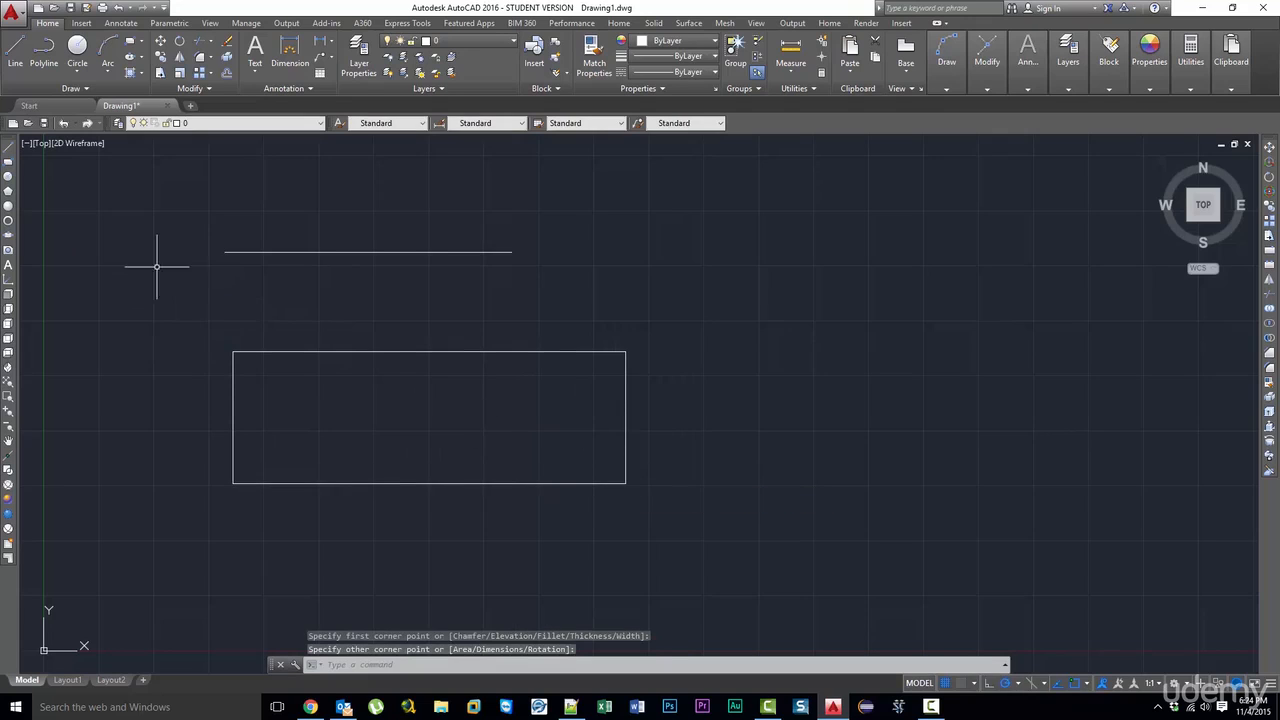
- Draw a circle beside the rectangle, centred slightly above the rectangle's upper edge
{"action": "left_click", "coordinate": [8, 220]}
{"action": "left_click", "coordinate": [753, 325]}
{"action": "left_click", "coordinate": [846, 288]}
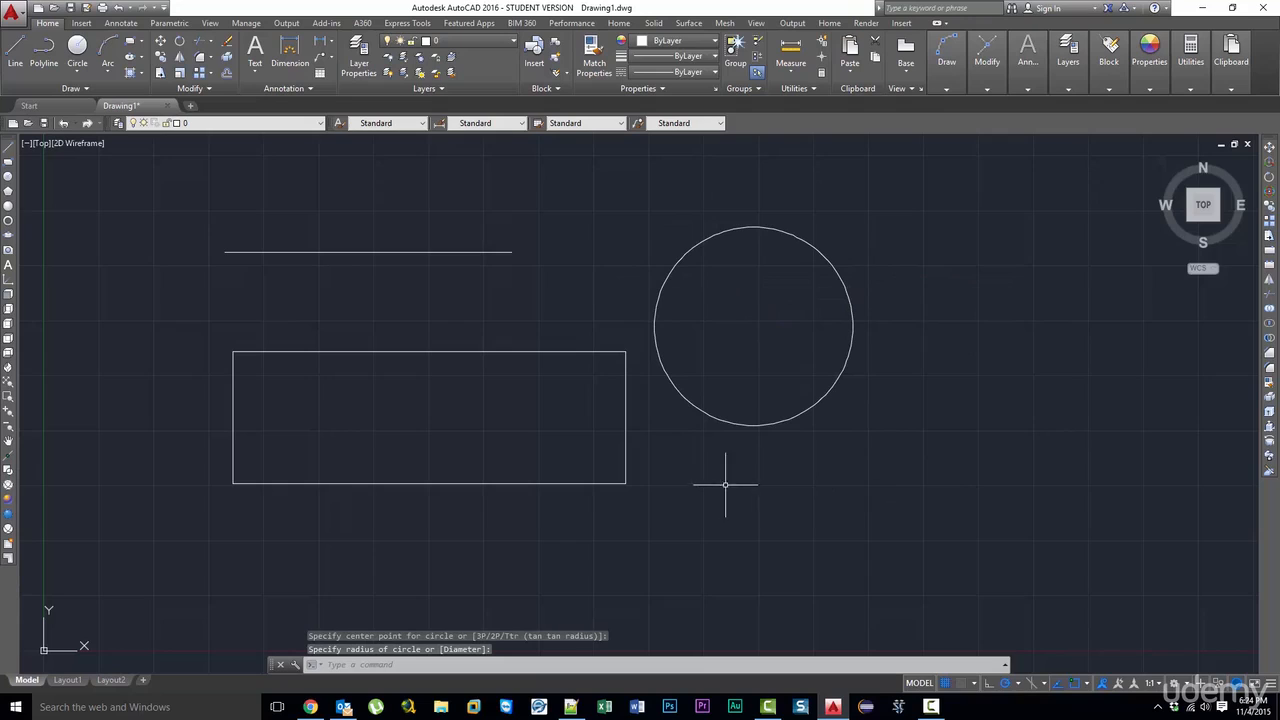
- Draw a slightly rising line about 11 units long from inside the rectangle into the circle
{"action": "left_click", "coordinate": [8, 147]}
{"action": "left_click", "coordinate": [548, 412]}
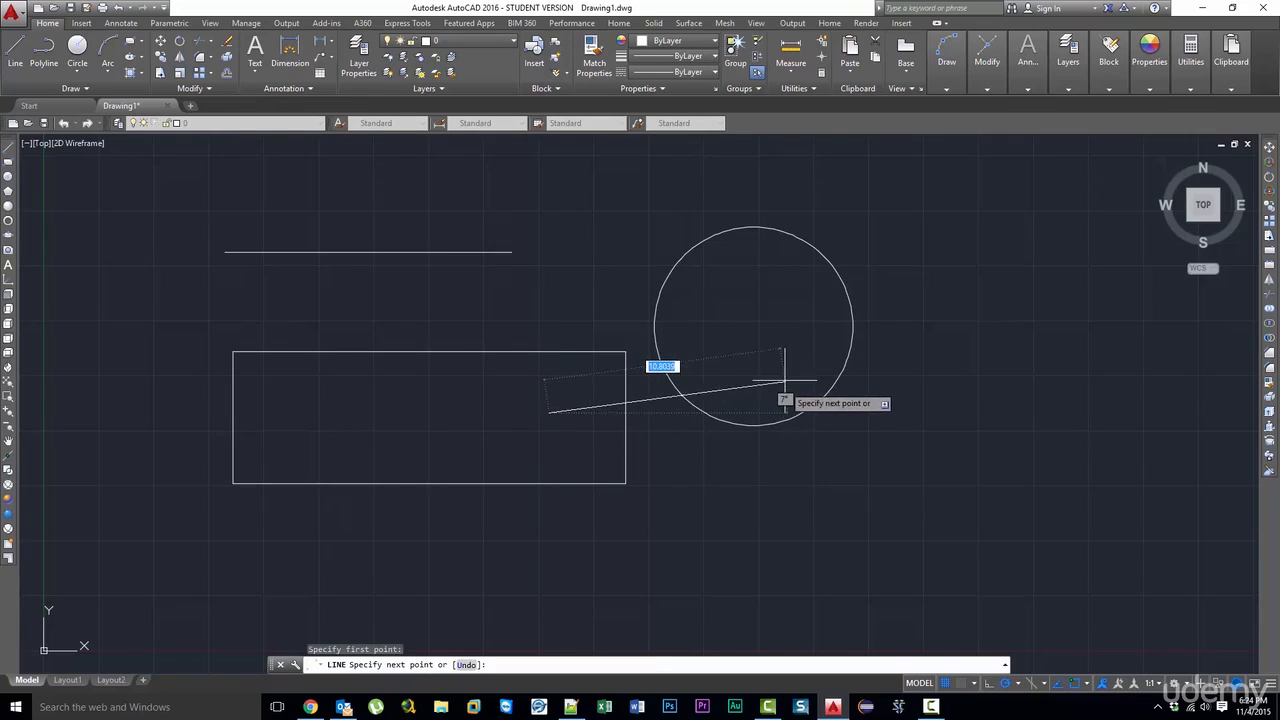
{"action": "key", "text": "Return"}
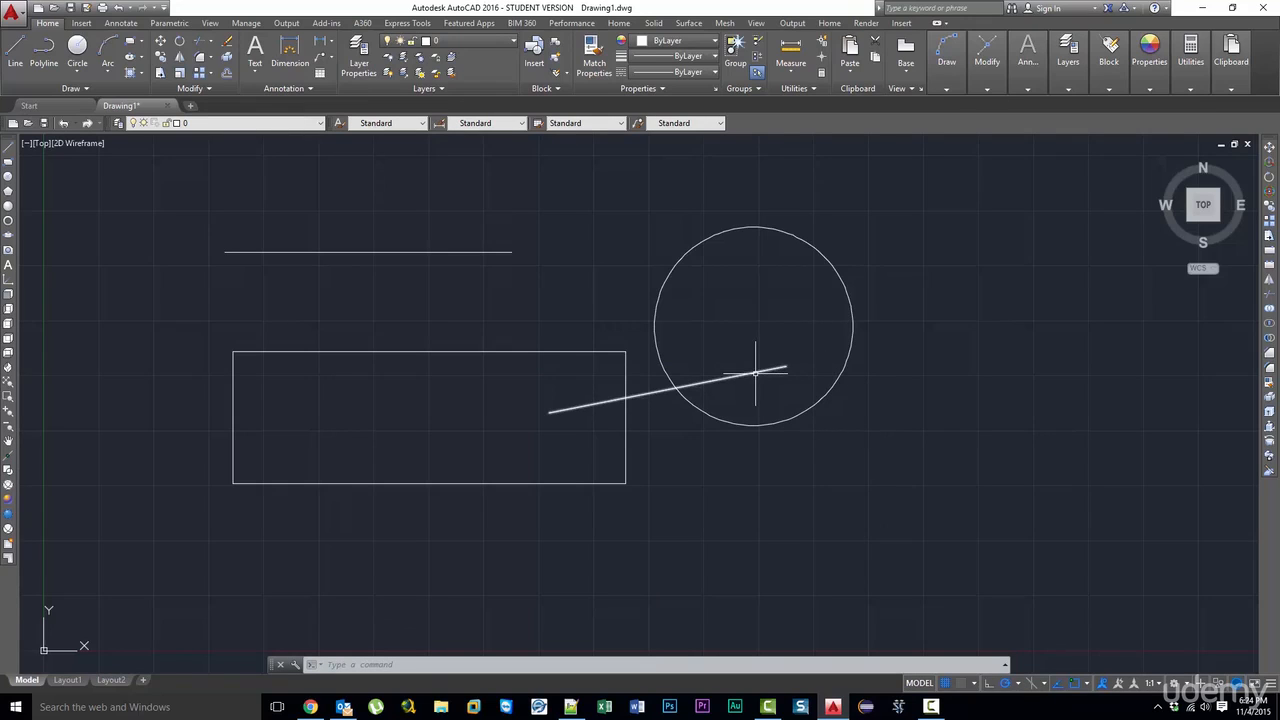
- Review which object snap modes are enabled, including Endpoint, and leave the settings as they are
{"action": "mouse_move", "coordinate": [755, 373]}
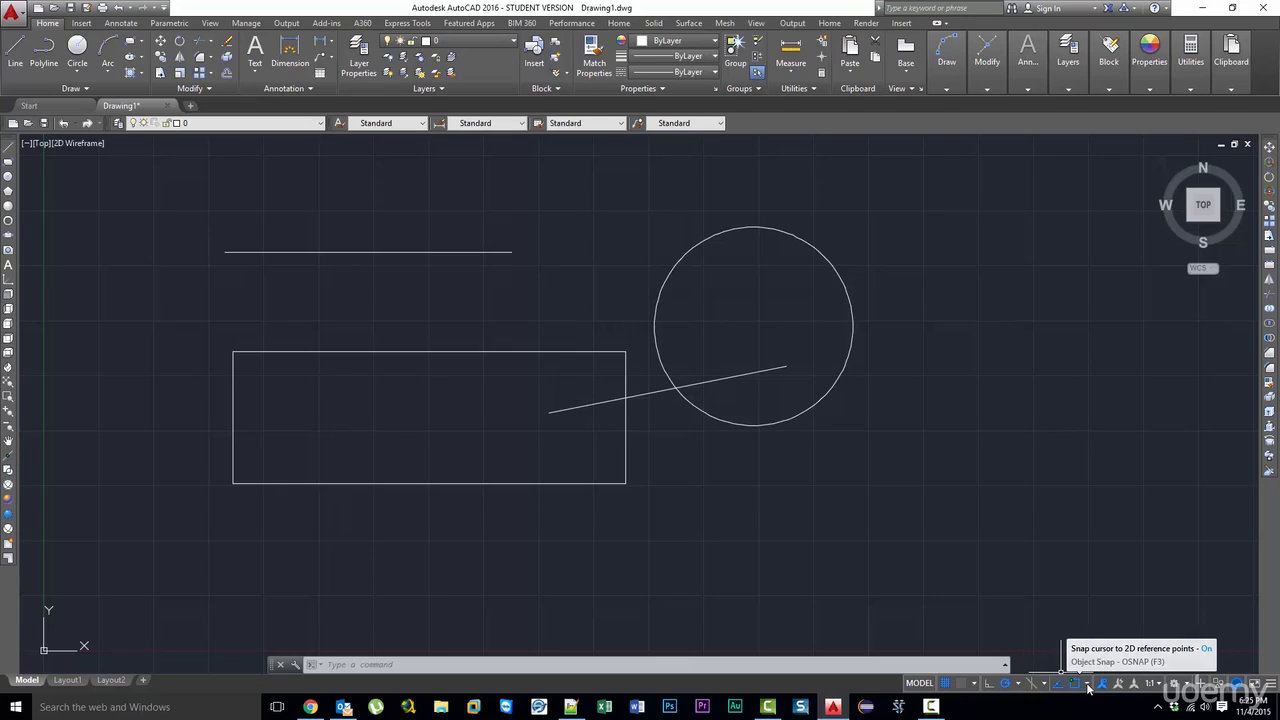
{"action": "left_click", "coordinate": [1087, 684]}
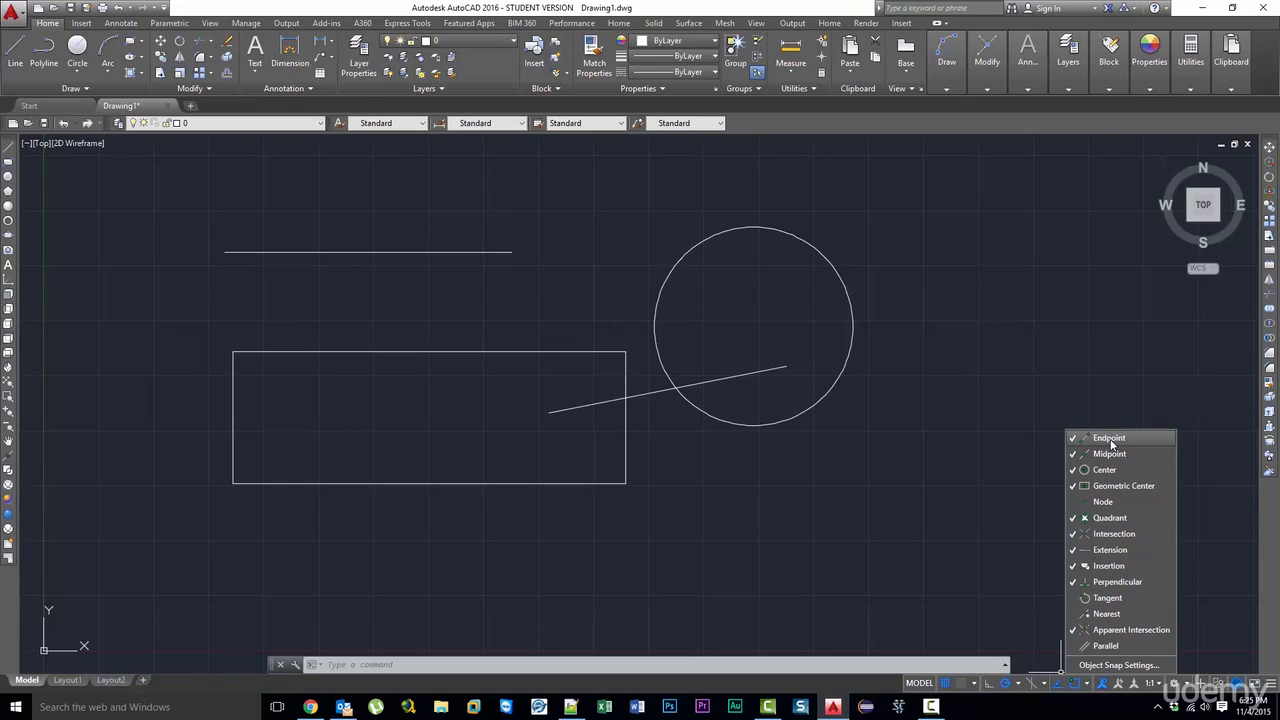
{"action": "left_click", "coordinate": [258, 281]}
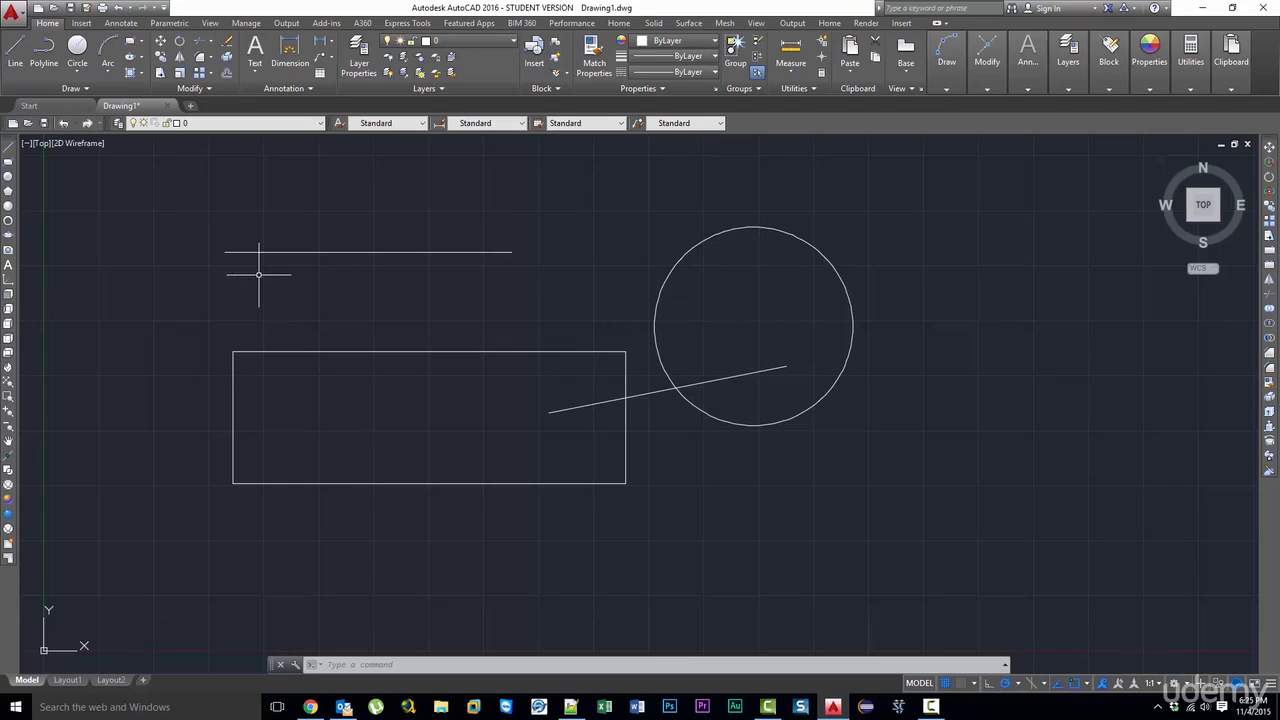
- Draw a diagonal line from the rectangle's lower-left endpoint to the right endpoint of the horizontal line using Endpoint snaps
{"action": "left_click", "coordinate": [9, 146]}
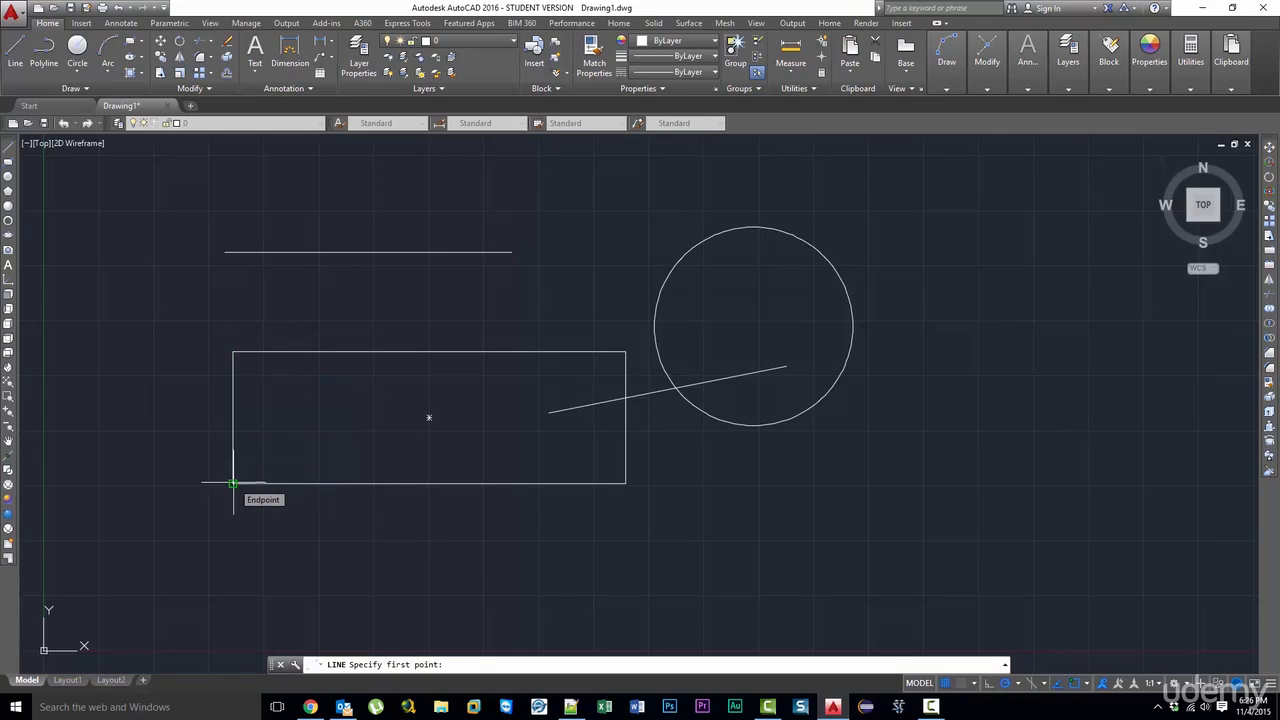
{"action": "left_click", "coordinate": [232, 484]}
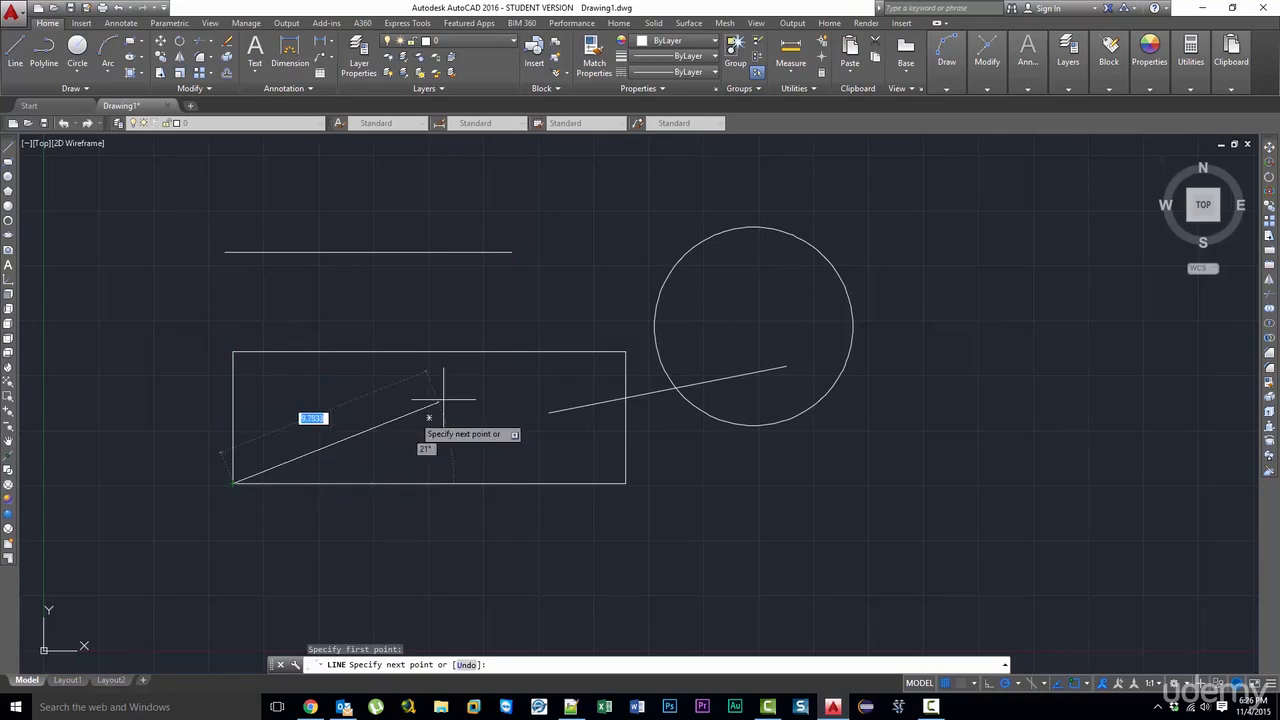
{"action": "left_click", "coordinate": [510, 252]}
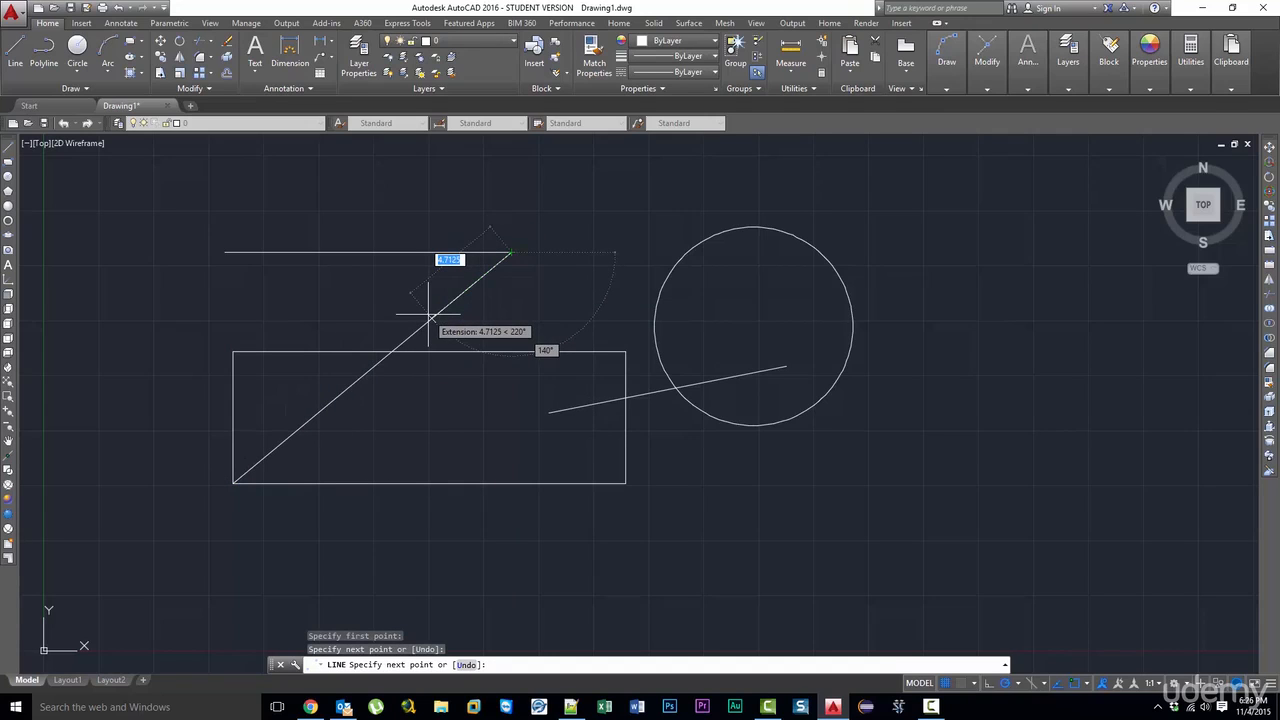
{"action": "key", "text": "Escape"}
- Inspect the joint at the horizontal line's right end and delete the diagonal line
{"action": "scroll", "coordinate": [495, 275], "scroll_direction": "up", "scroll_amount": 5}
{"action": "scroll", "coordinate": [501, 265], "scroll_direction": "up", "scroll_amount": 3}
{"action": "scroll", "coordinate": [417, 412], "scroll_direction": "up", "scroll_amount": 8}
{"action": "scroll", "coordinate": [831, 241], "scroll_direction": "down", "scroll_amount": 5}
{"action": "scroll", "coordinate": [820, 248], "scroll_direction": "down", "scroll_amount": 6}
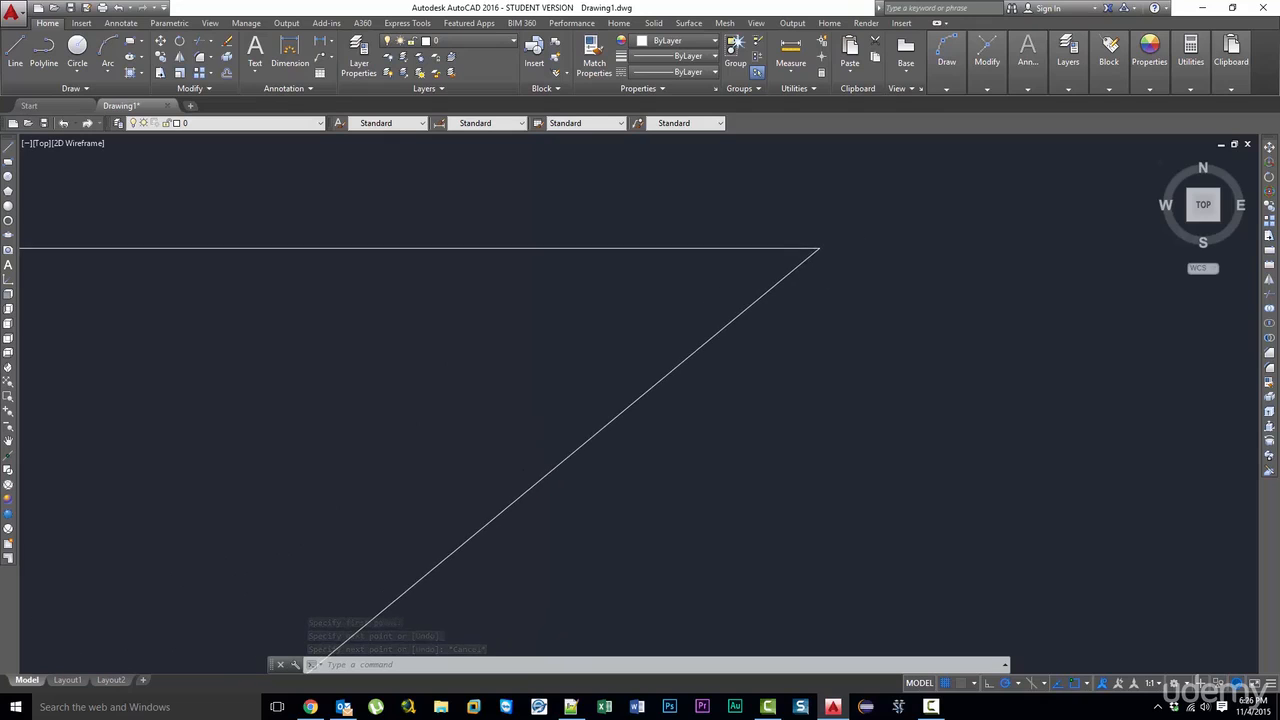
{"action": "left_click", "coordinate": [787, 268]}
{"action": "left_click", "coordinate": [750, 264]}
{"action": "scroll", "coordinate": [866, 274], "scroll_direction": "up", "scroll_amount": 4}
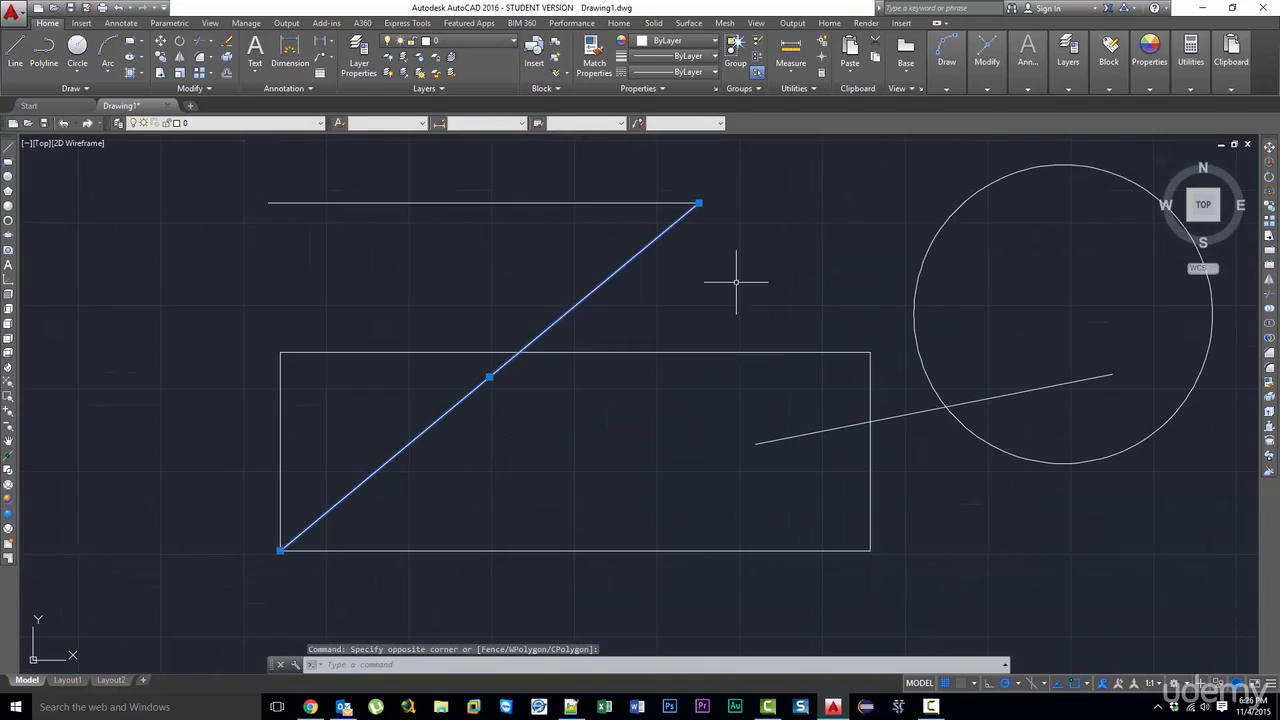
{"action": "scroll", "coordinate": [256, 343], "scroll_direction": "down", "scroll_amount": 2}
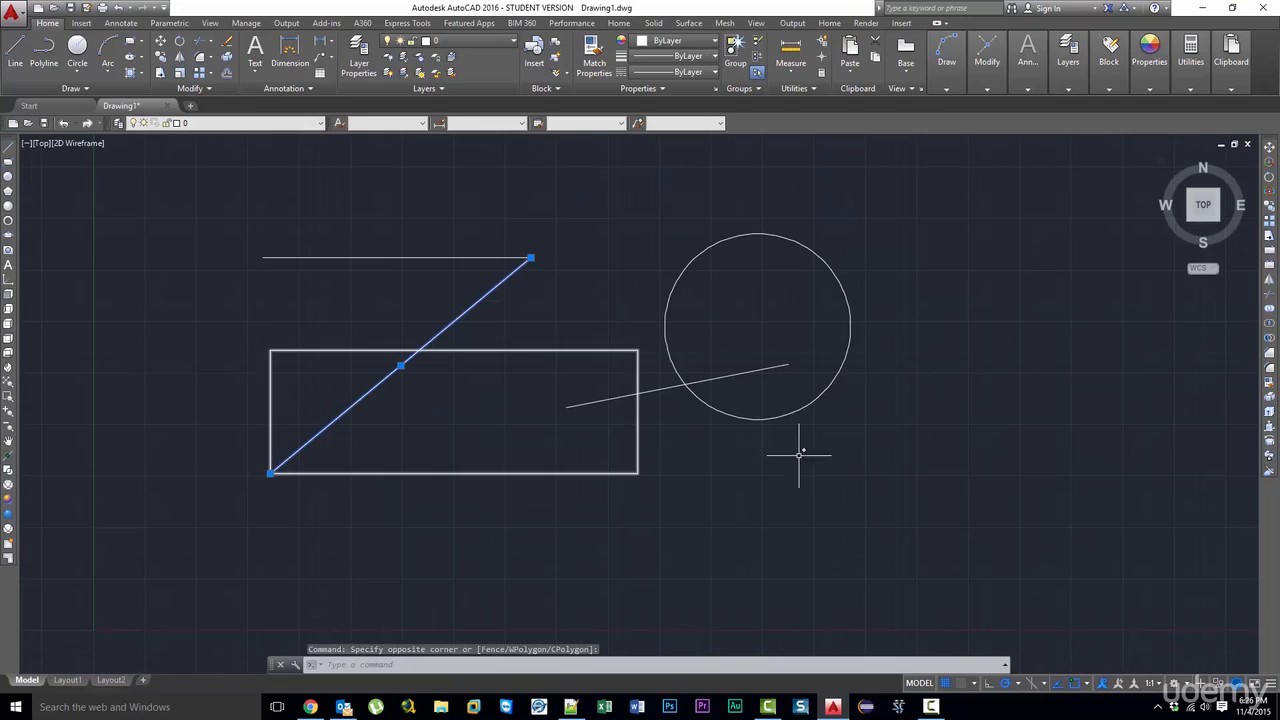
{"action": "key", "text": "Delete"}
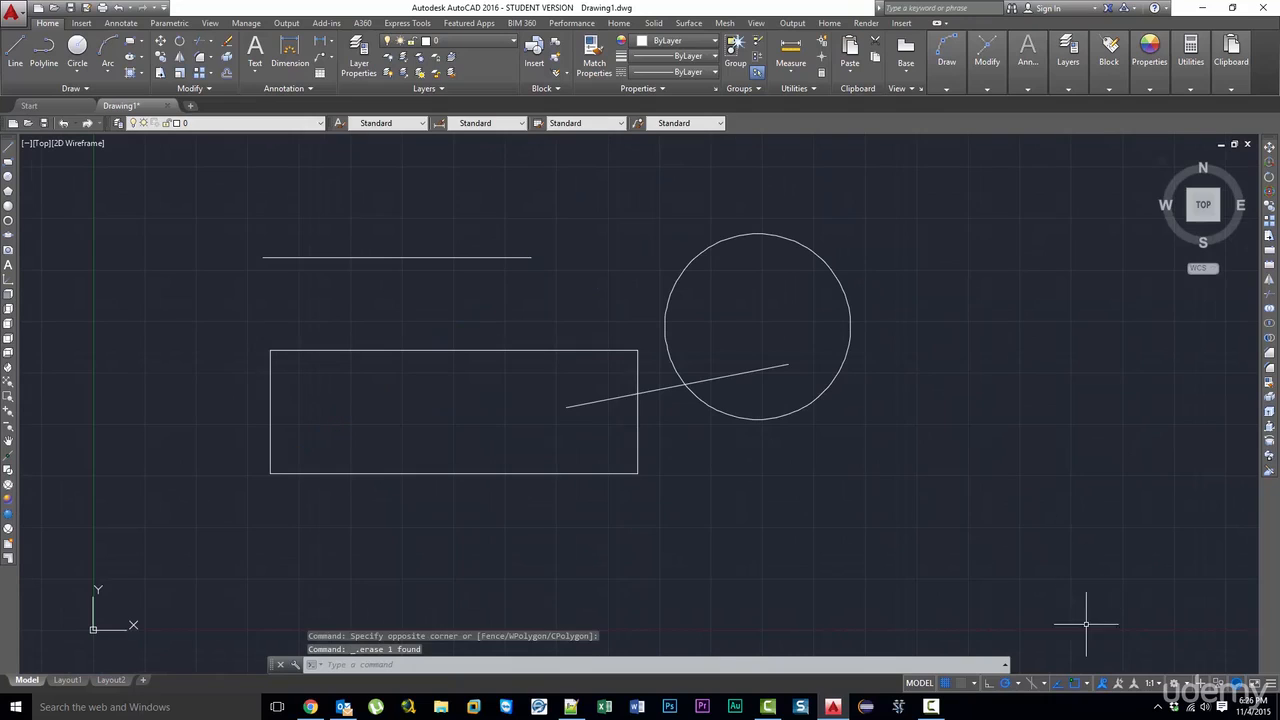
- Draw a line from the midpoint of the horizontal line to the midpoint of the rectangle's bottom edge
{"action": "left_click", "coordinate": [1088, 686]}
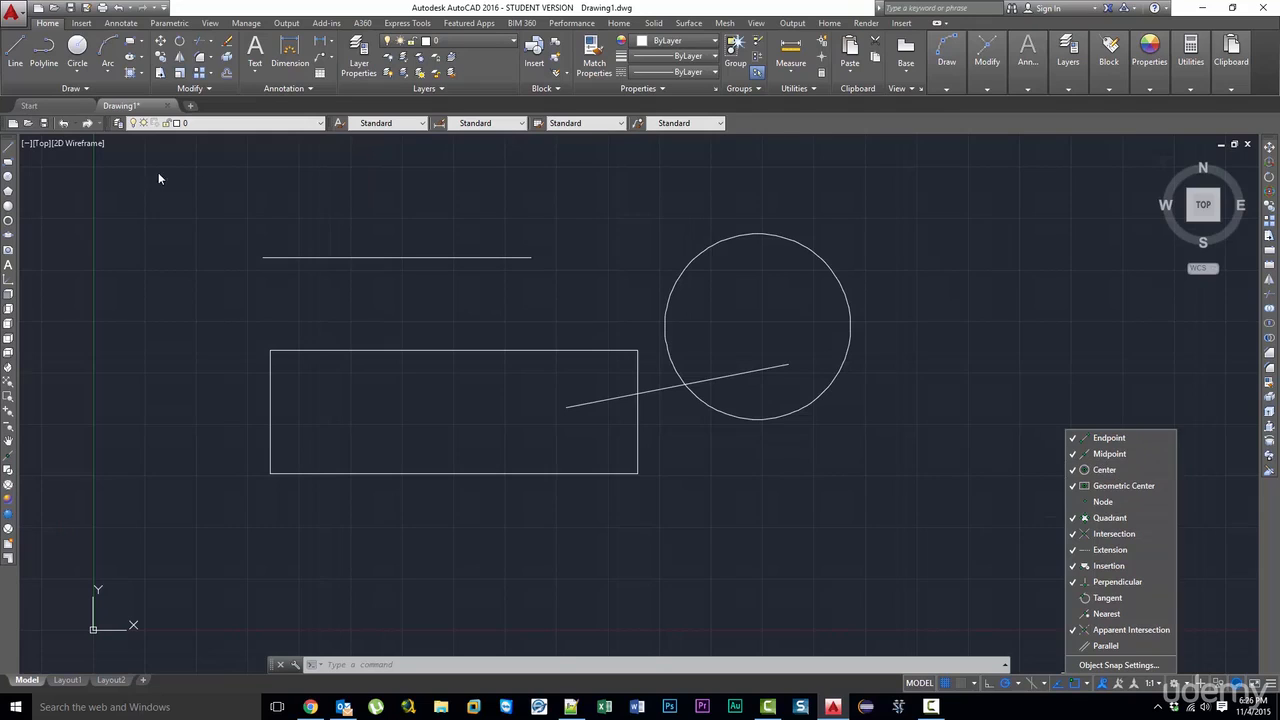
{"action": "left_click", "coordinate": [10, 151]}
{"action": "left_click", "coordinate": [8, 152]}
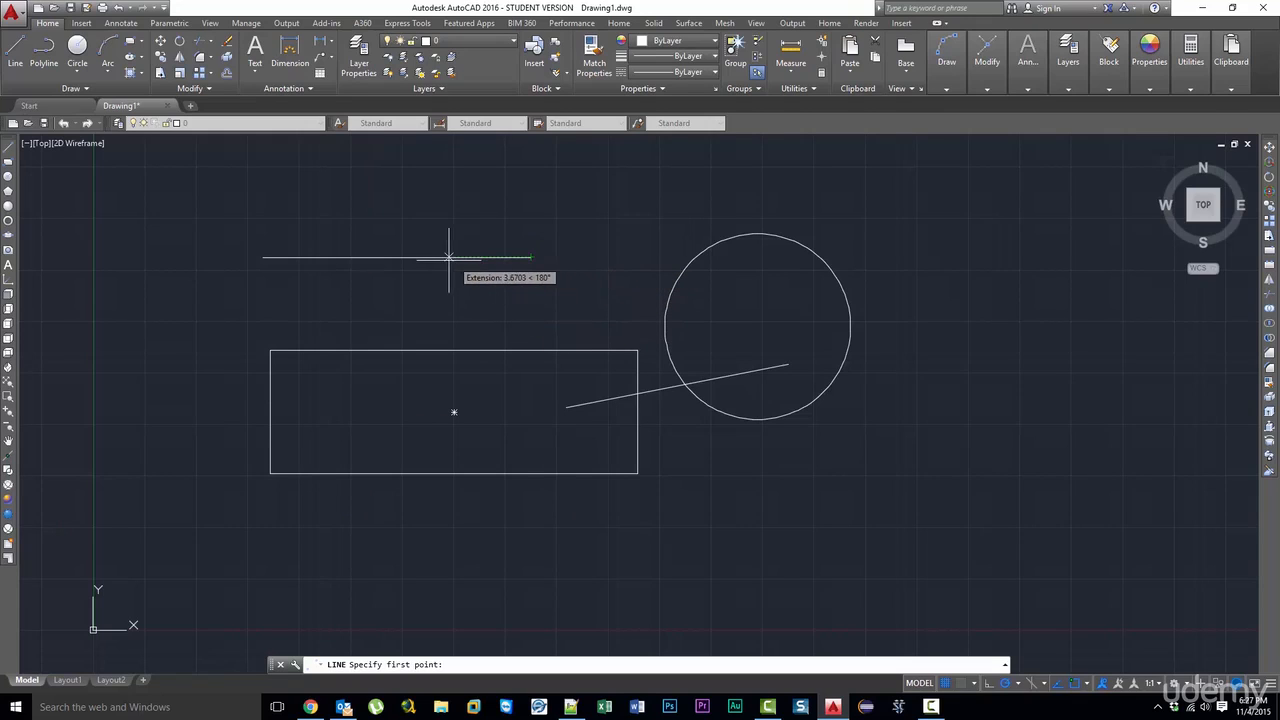
{"action": "left_click", "coordinate": [397, 257]}
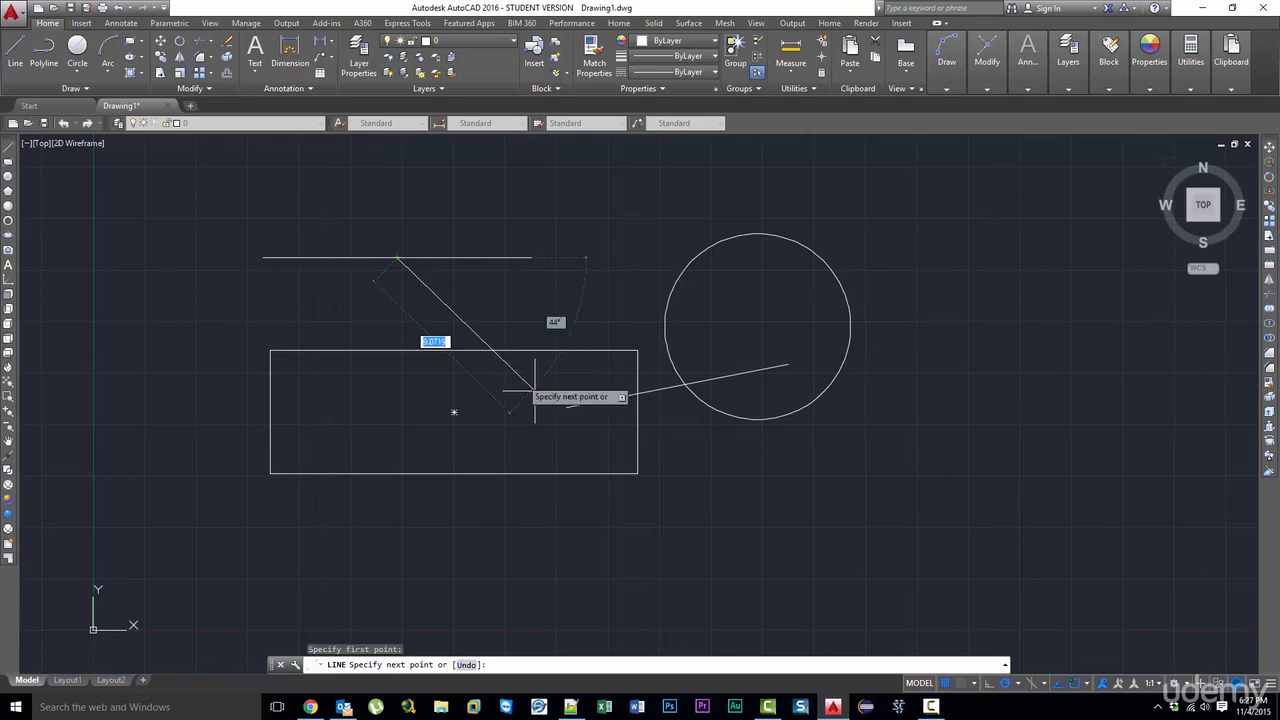
{"action": "left_click", "coordinate": [452, 472]}
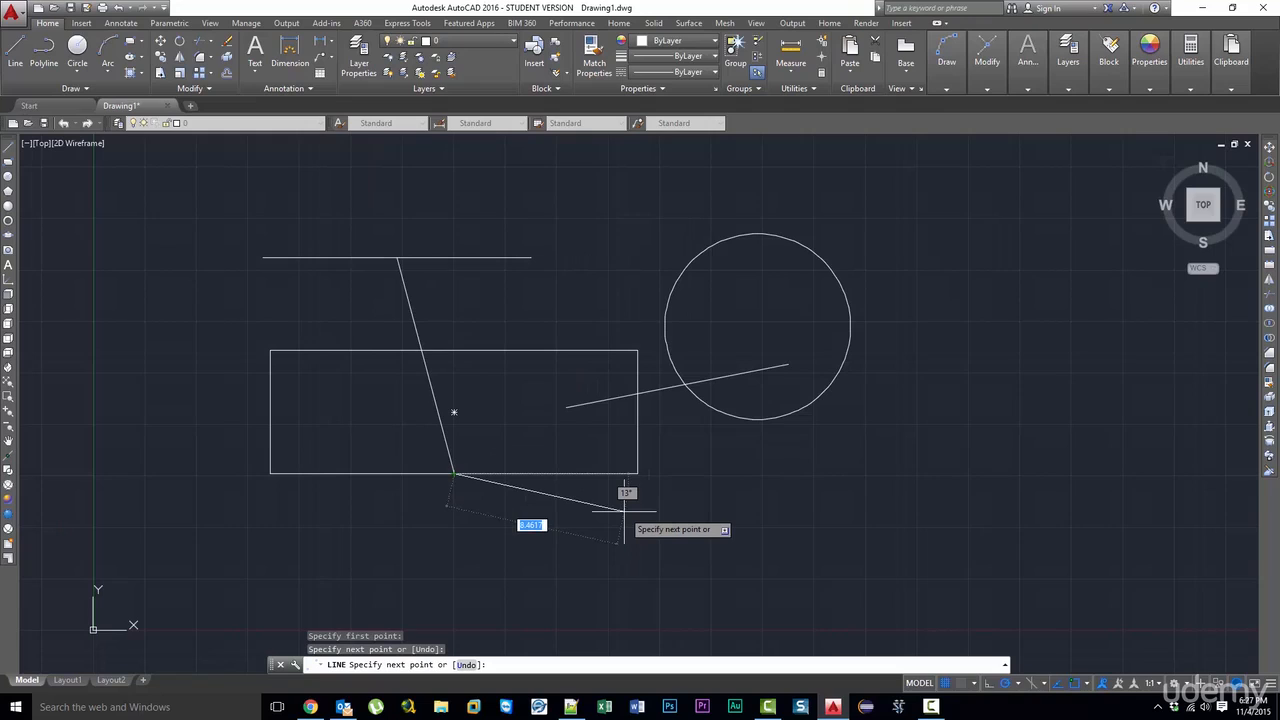
{"action": "key", "text": "Escape"}
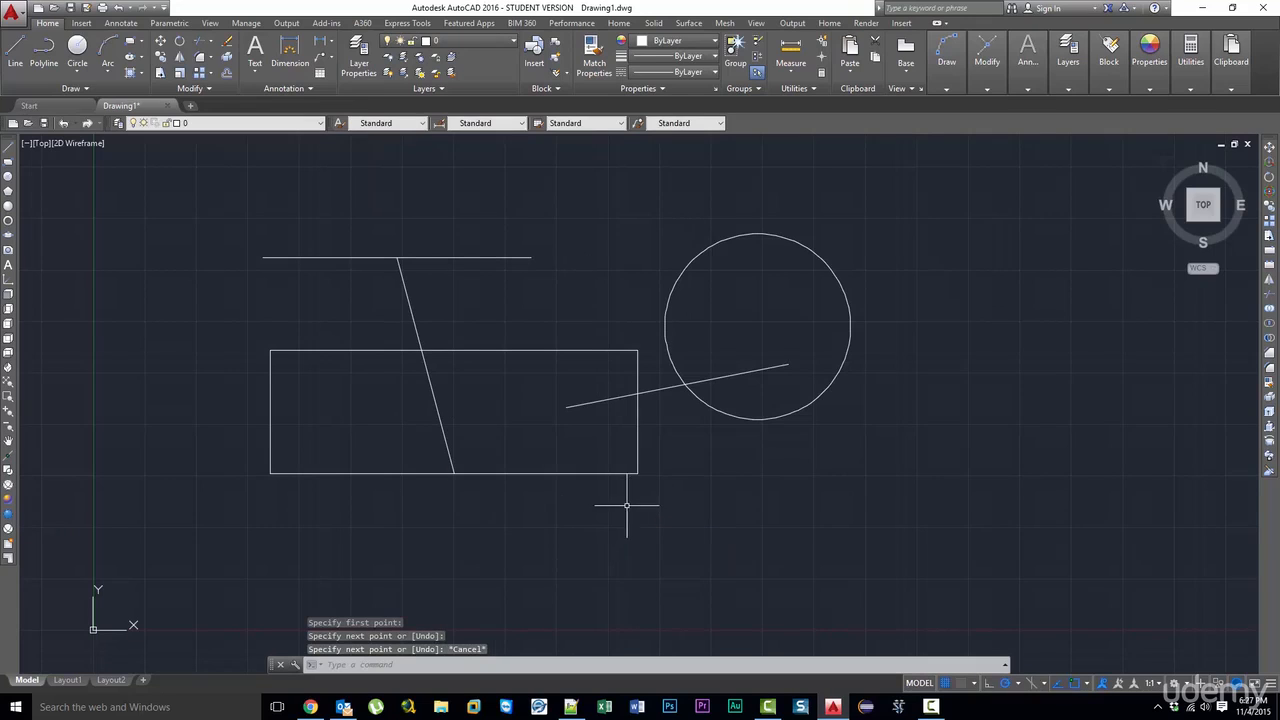
- Delete the line joining the two midpoints and try out the horizontal line's midpoint as a circle center
{"action": "left_click", "coordinate": [412, 314]}
{"action": "key", "text": "Delete"}
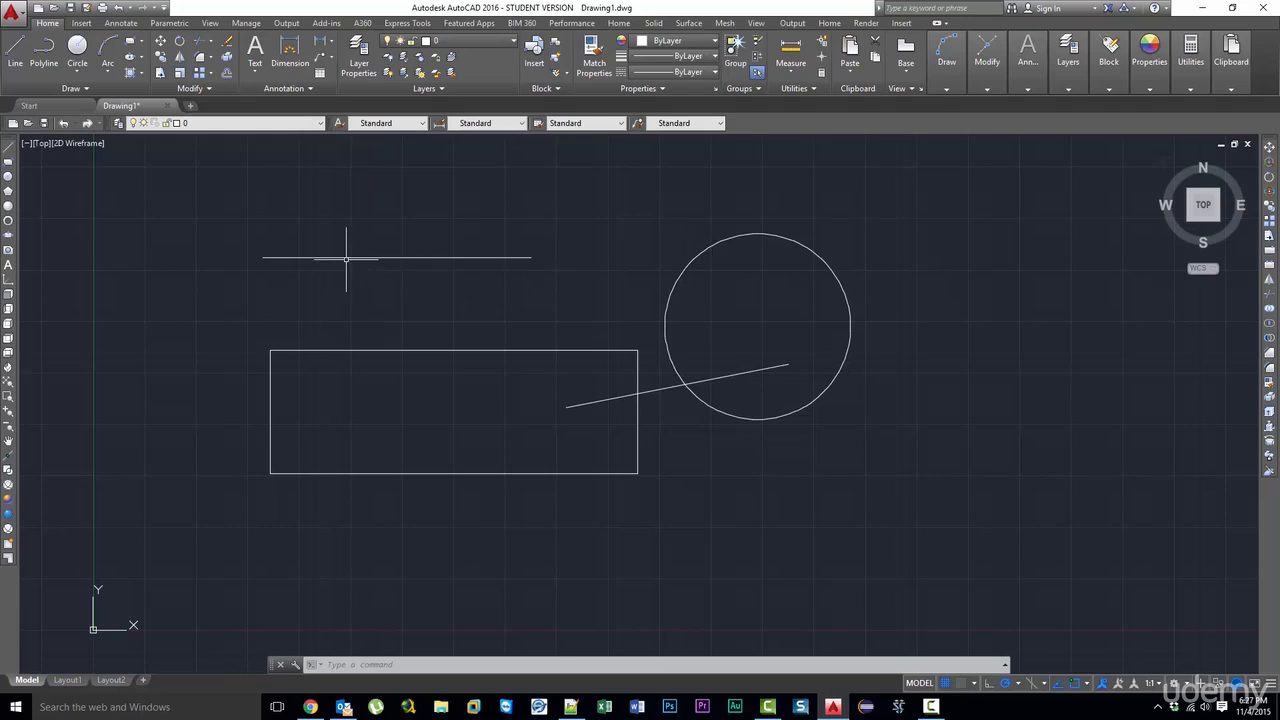
{"action": "left_click", "coordinate": [9, 177]}
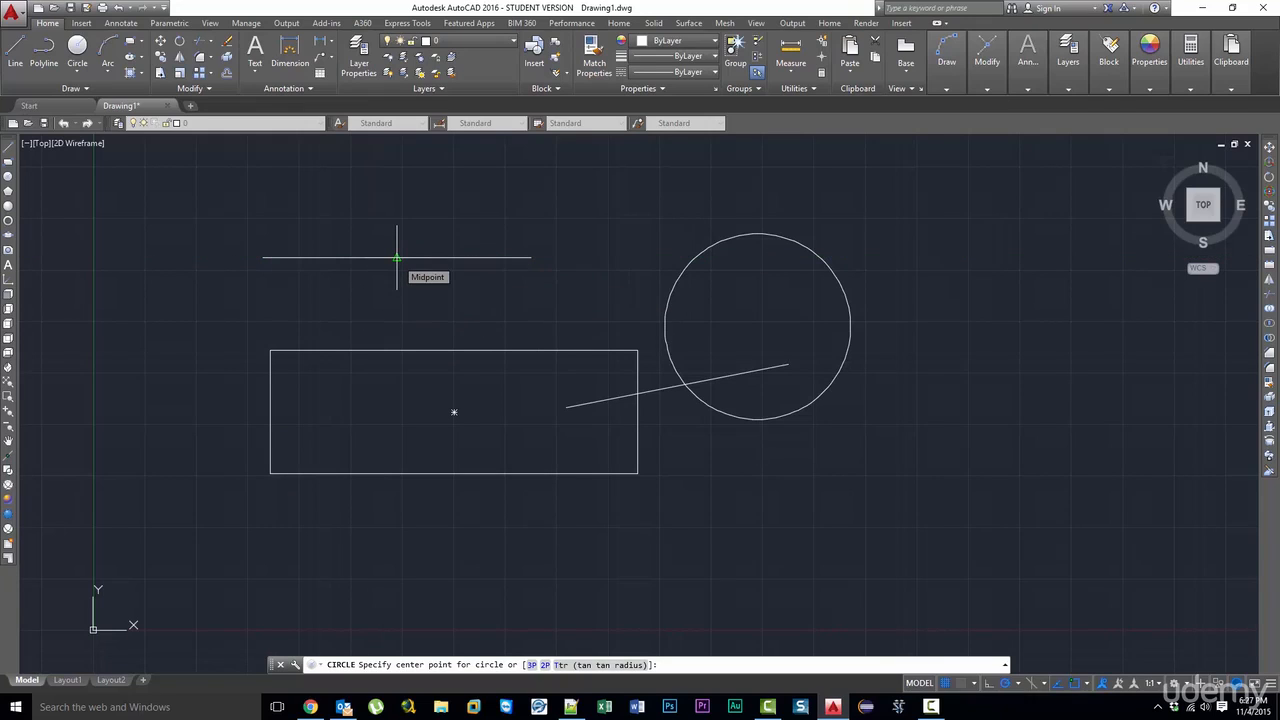
{"action": "key", "text": "Escape"}
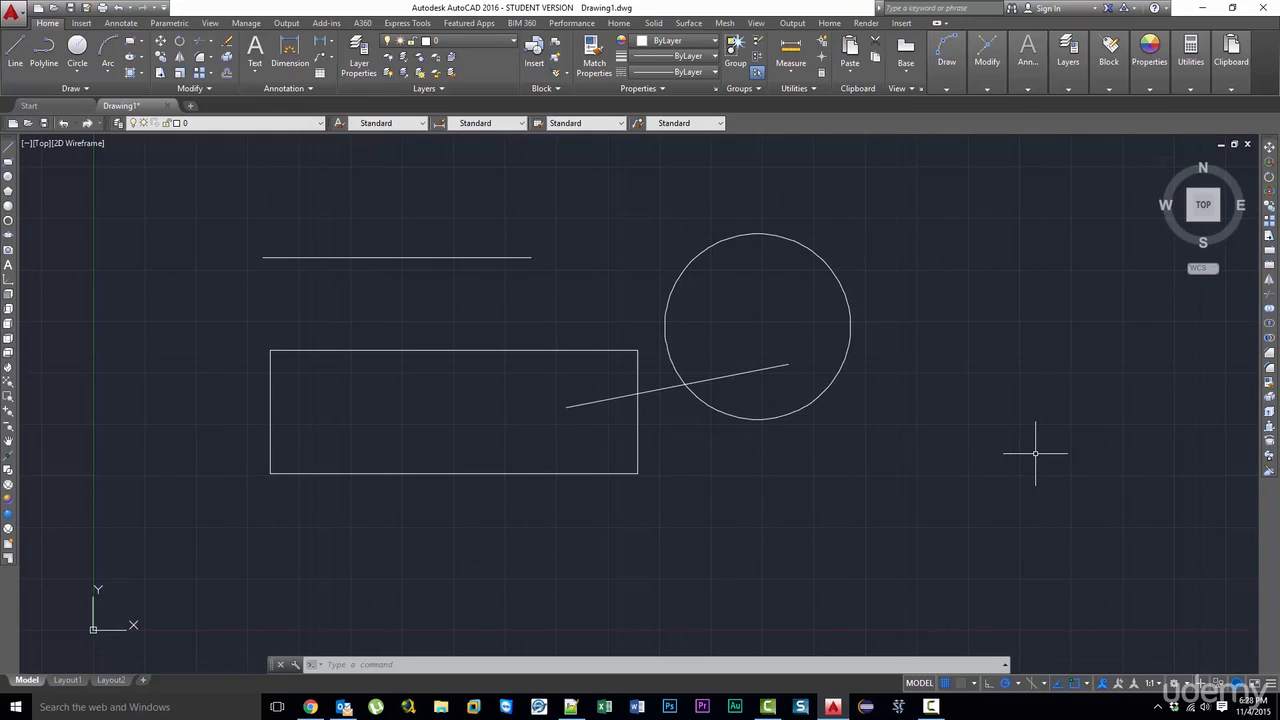
- Try starting a line from the circle's center using the Center snap
{"action": "left_click", "coordinate": [1084, 681]}
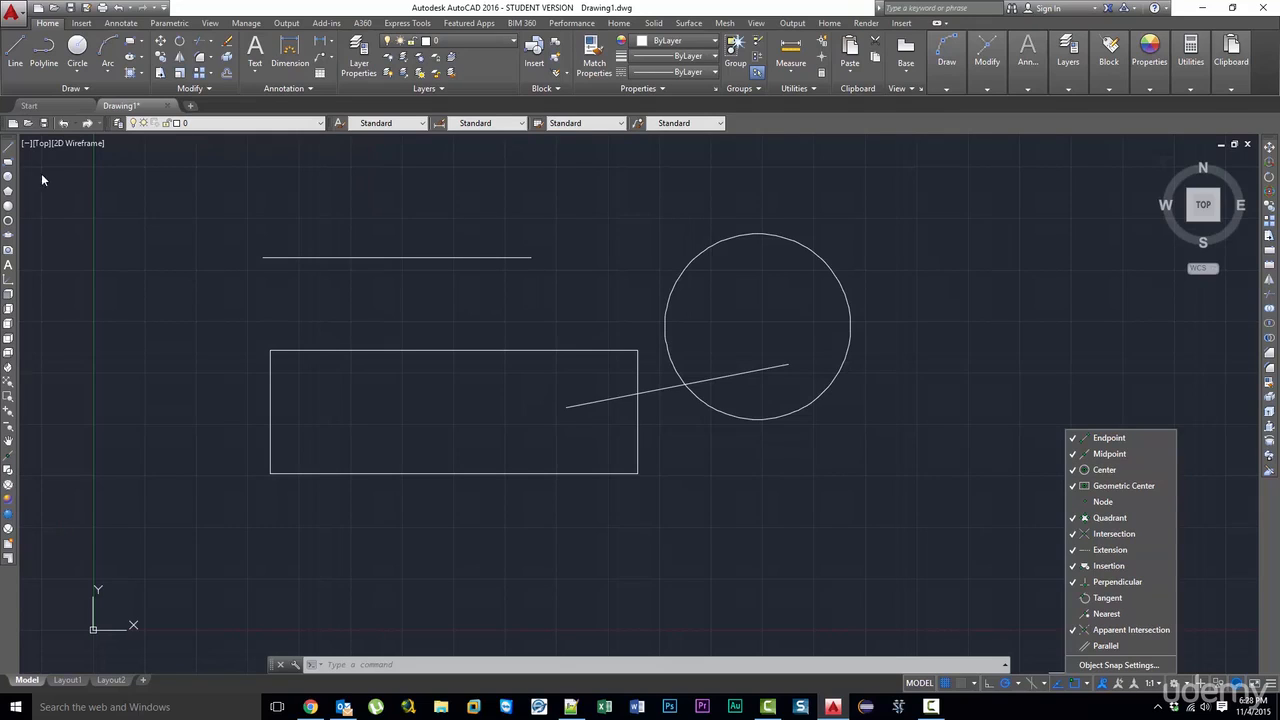
{"action": "left_click", "coordinate": [10, 152]}
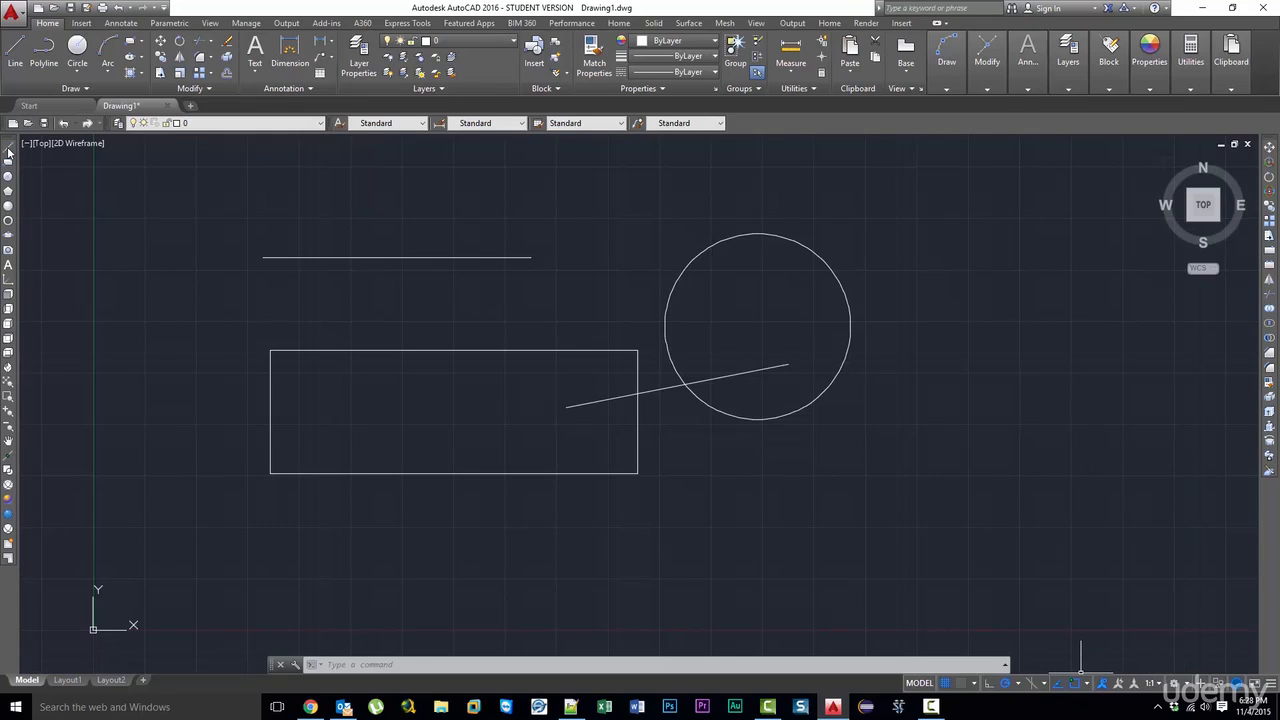
{"action": "left_click", "coordinate": [8, 152]}
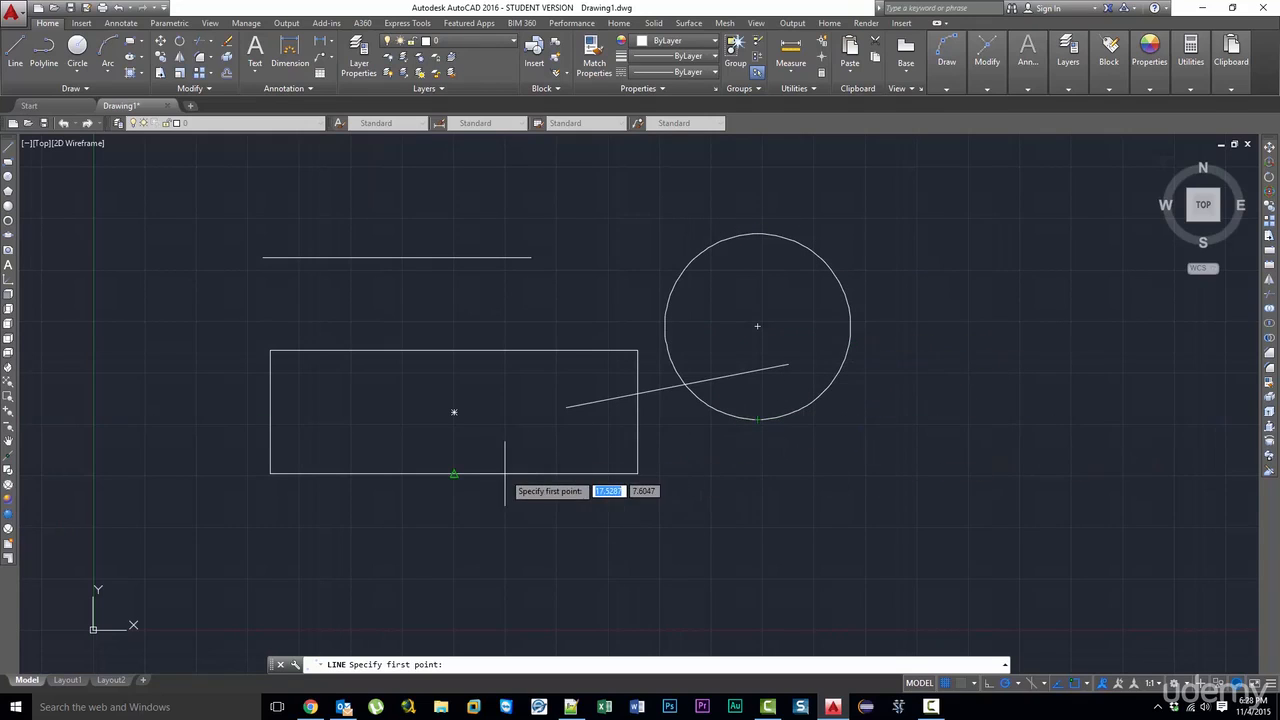
{"action": "left_click", "coordinate": [757, 326]}
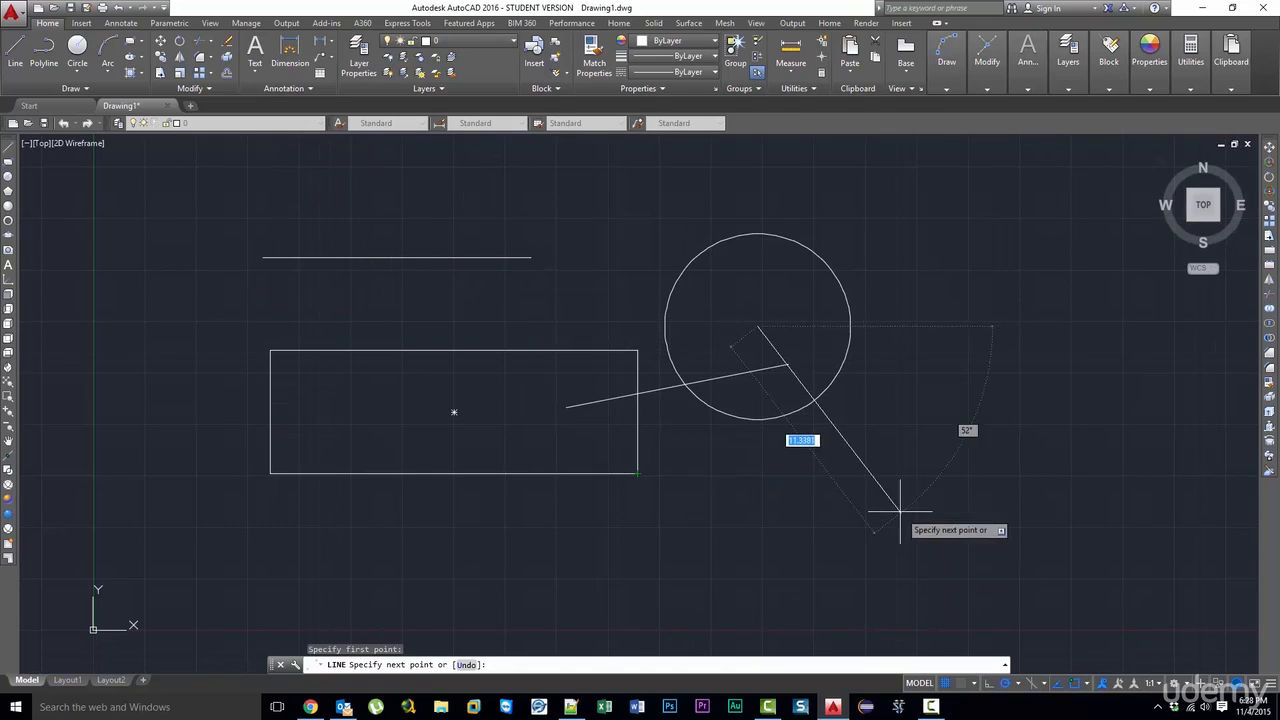
{"action": "key", "text": "Escape"}
- Delete the slanted line running between the rectangle and the circle
{"action": "left_click", "coordinate": [749, 387]}
{"action": "left_click", "coordinate": [729, 343]}
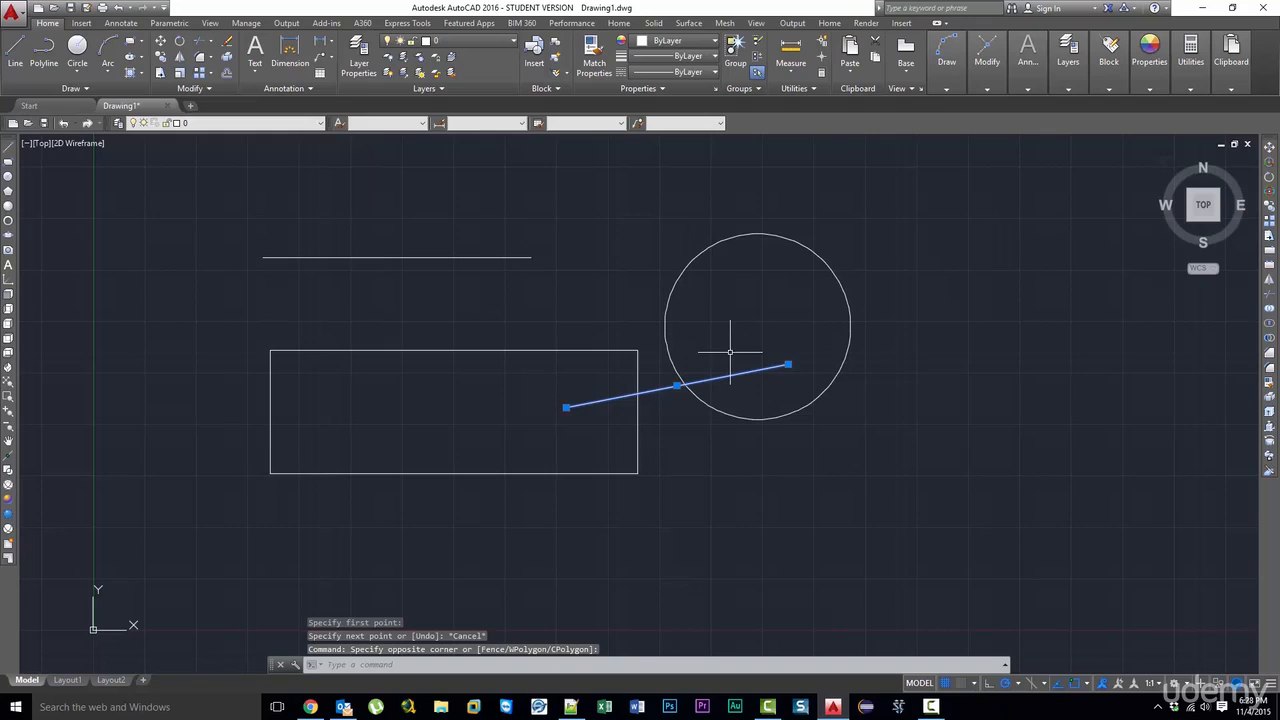
{"action": "key", "text": "Delete"}
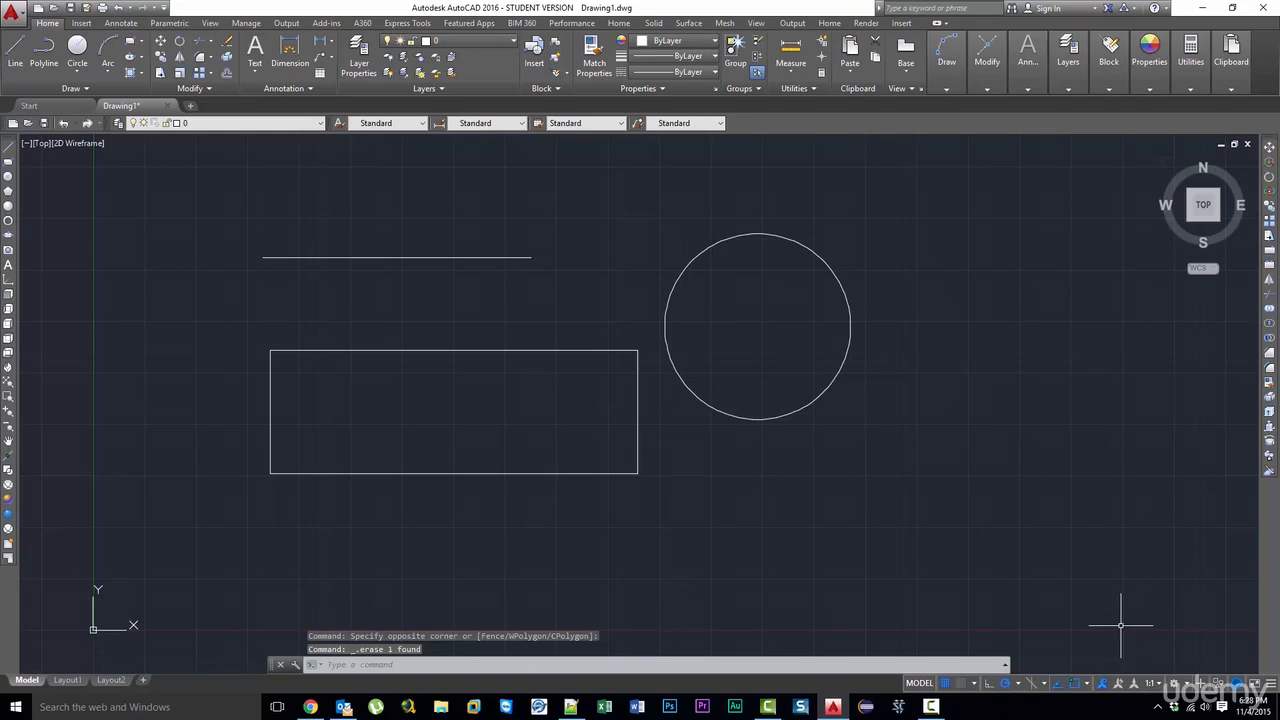
- Draw a line from the midpoint of the rectangle's top edge to the rectangle's geometric center
{"action": "left_click", "coordinate": [1088, 684]}
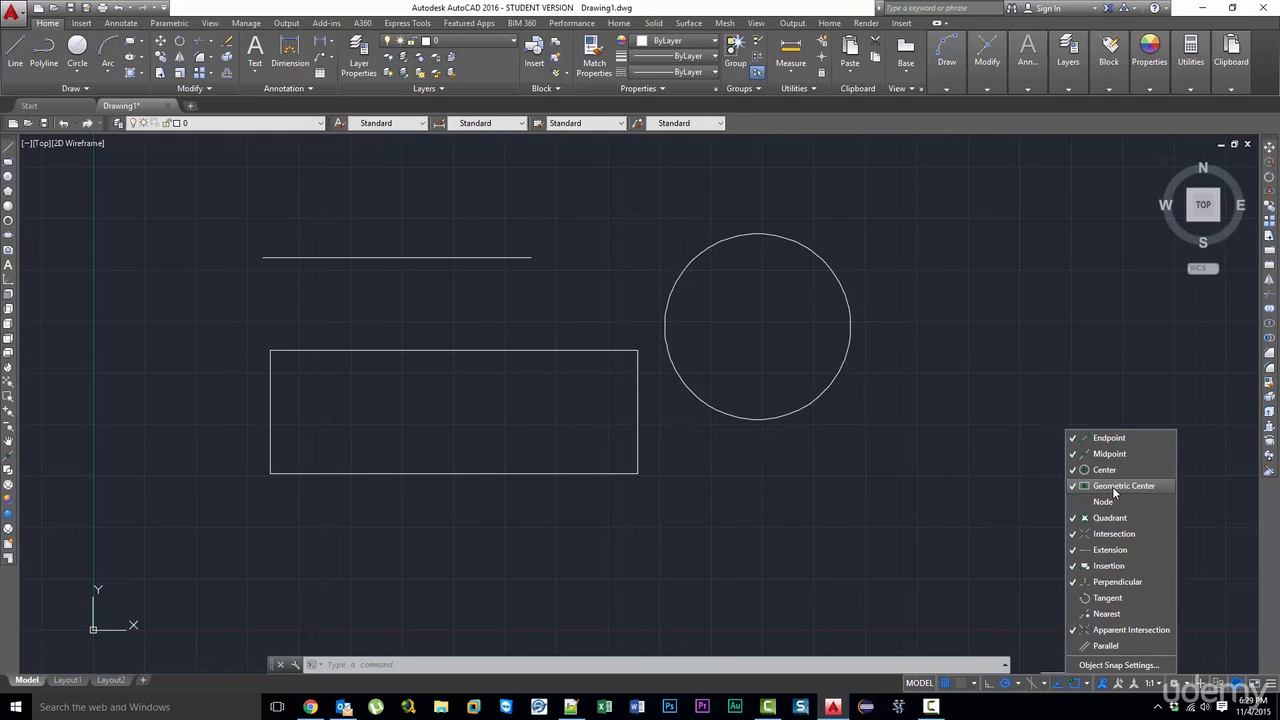
{"action": "left_click", "coordinate": [458, 369]}
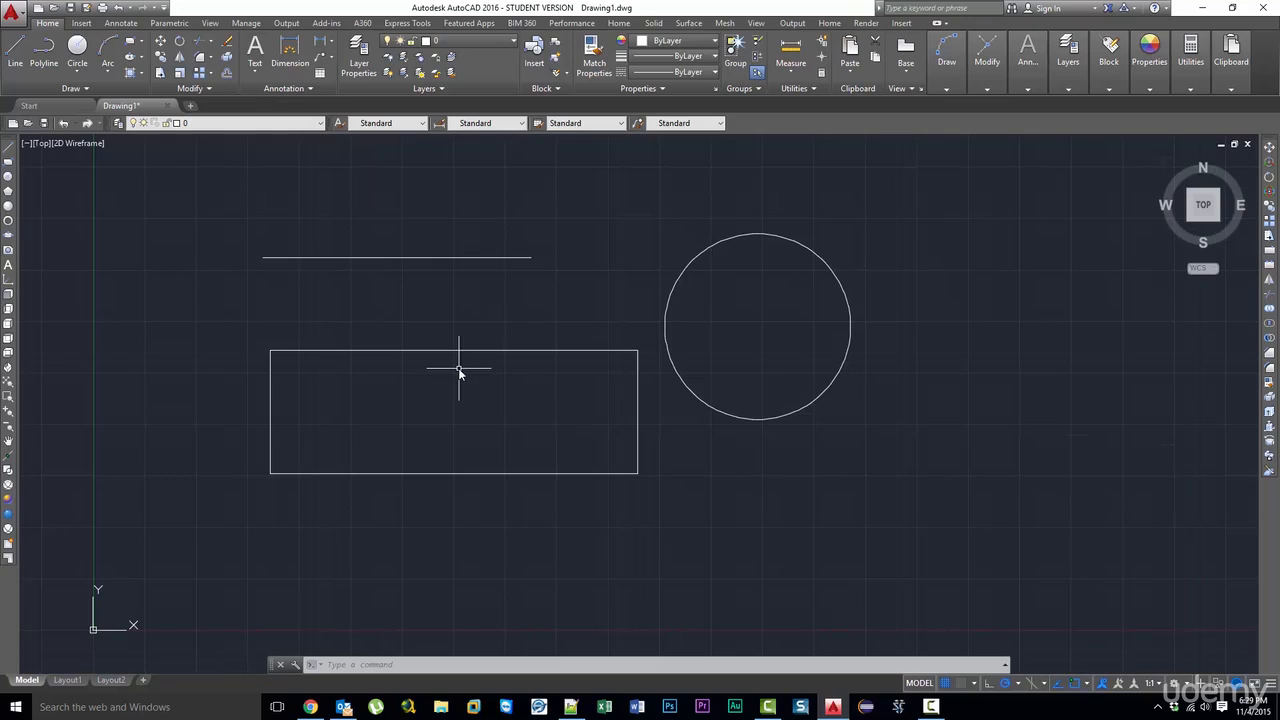
{"action": "left_click", "coordinate": [400, 351]}
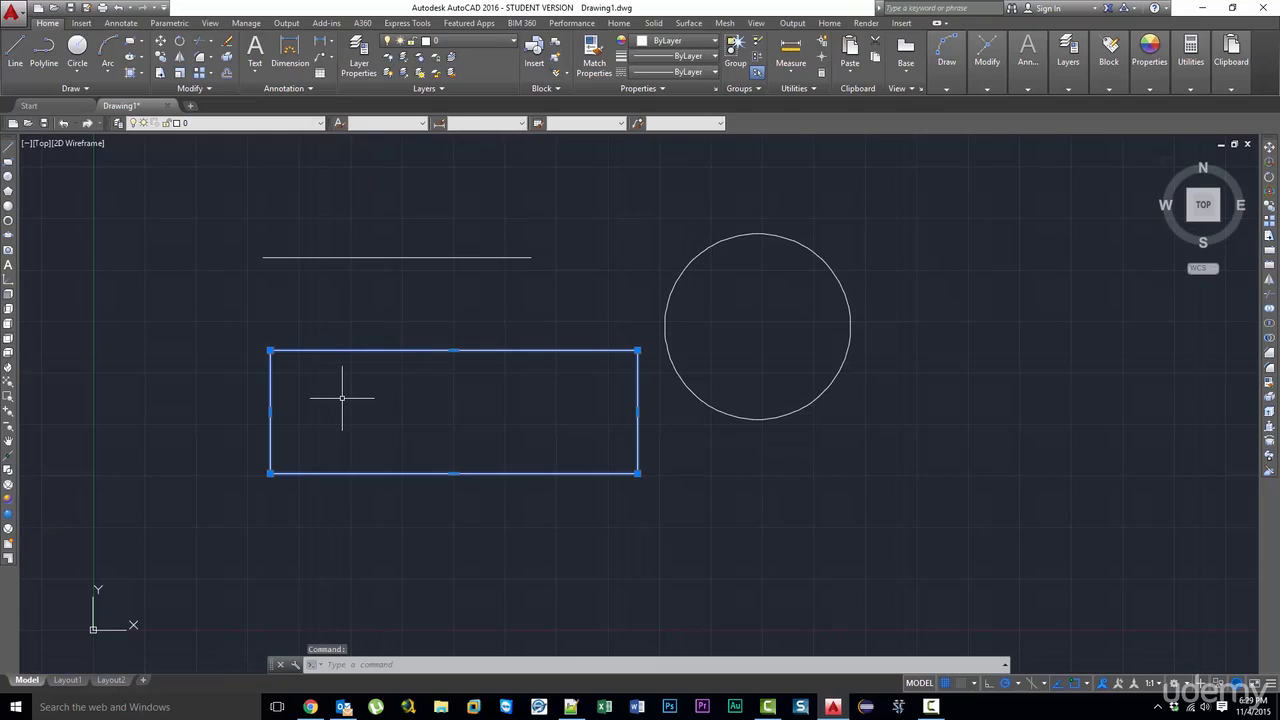
{"action": "left_click", "coordinate": [9, 147]}
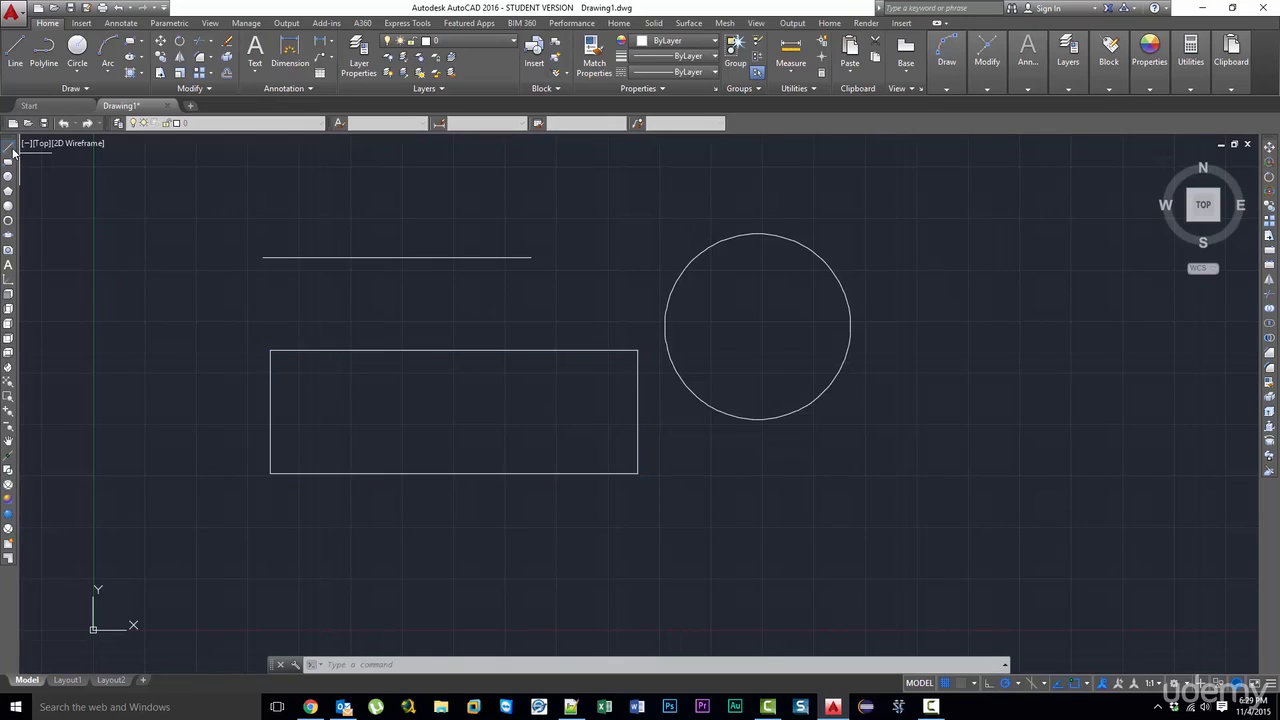
{"action": "left_click", "coordinate": [453, 350]}
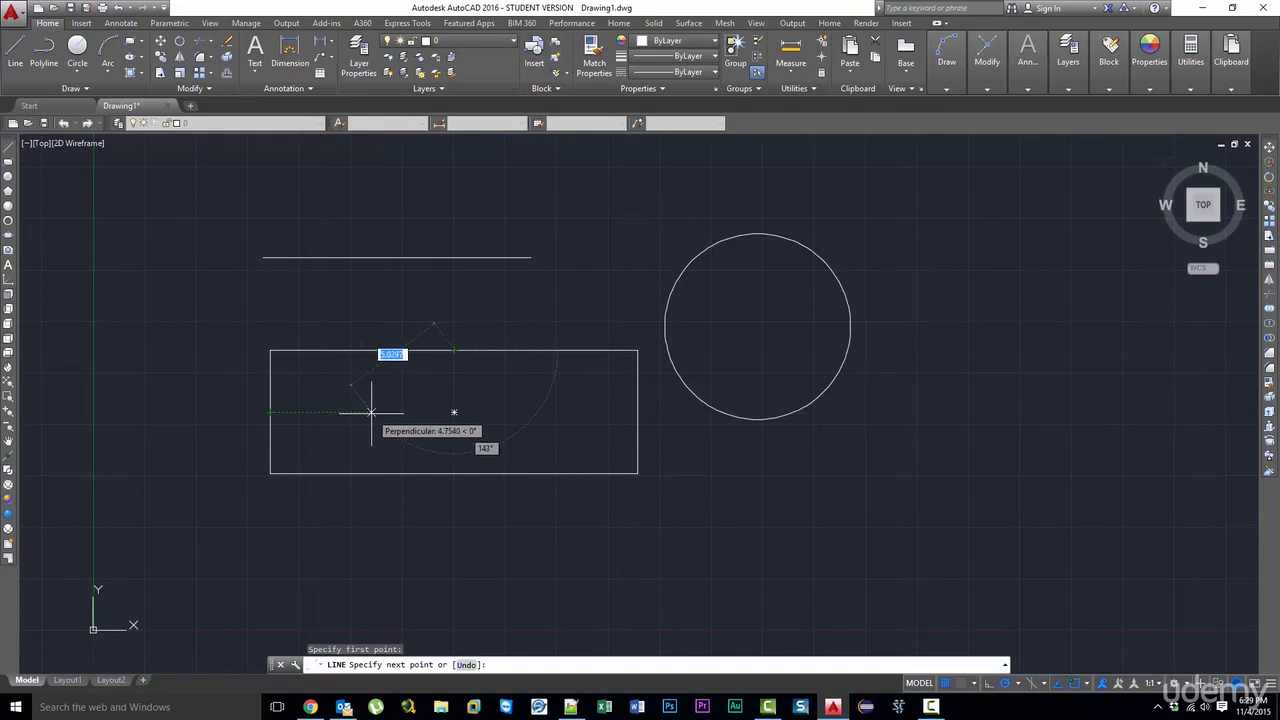
{"action": "left_click", "coordinate": [454, 411]}
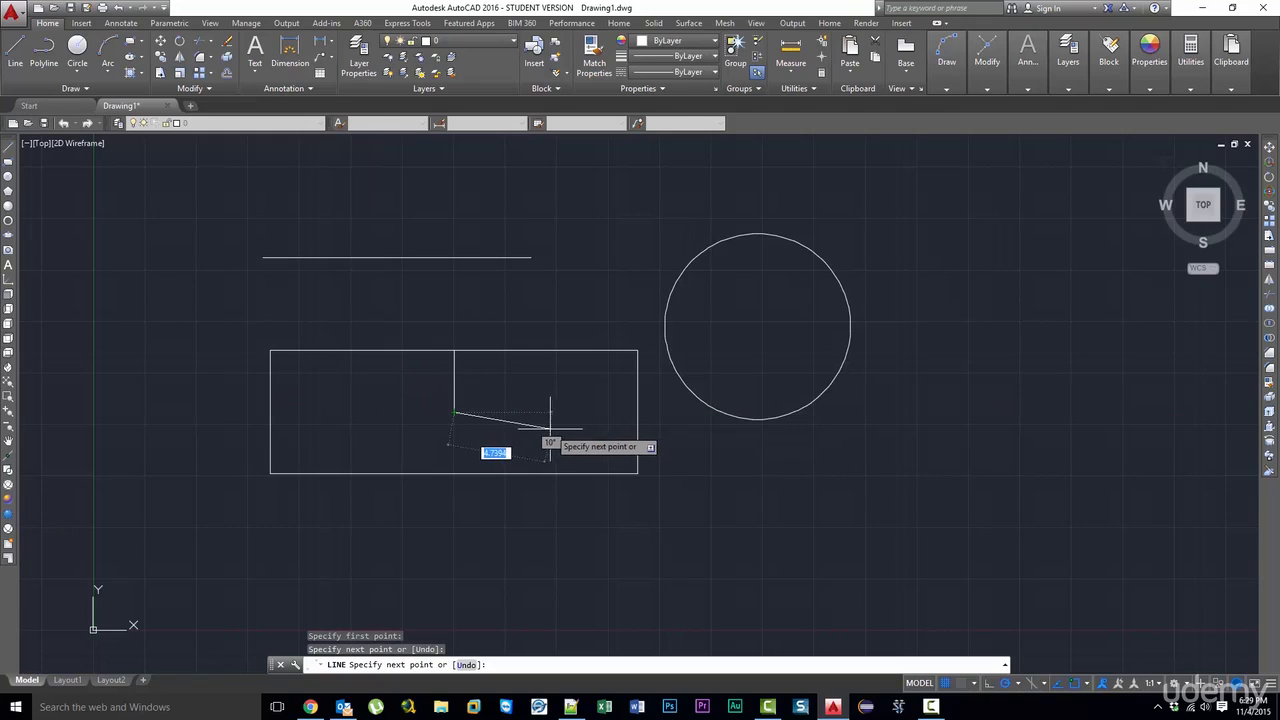
{"action": "key", "text": "Escape"}
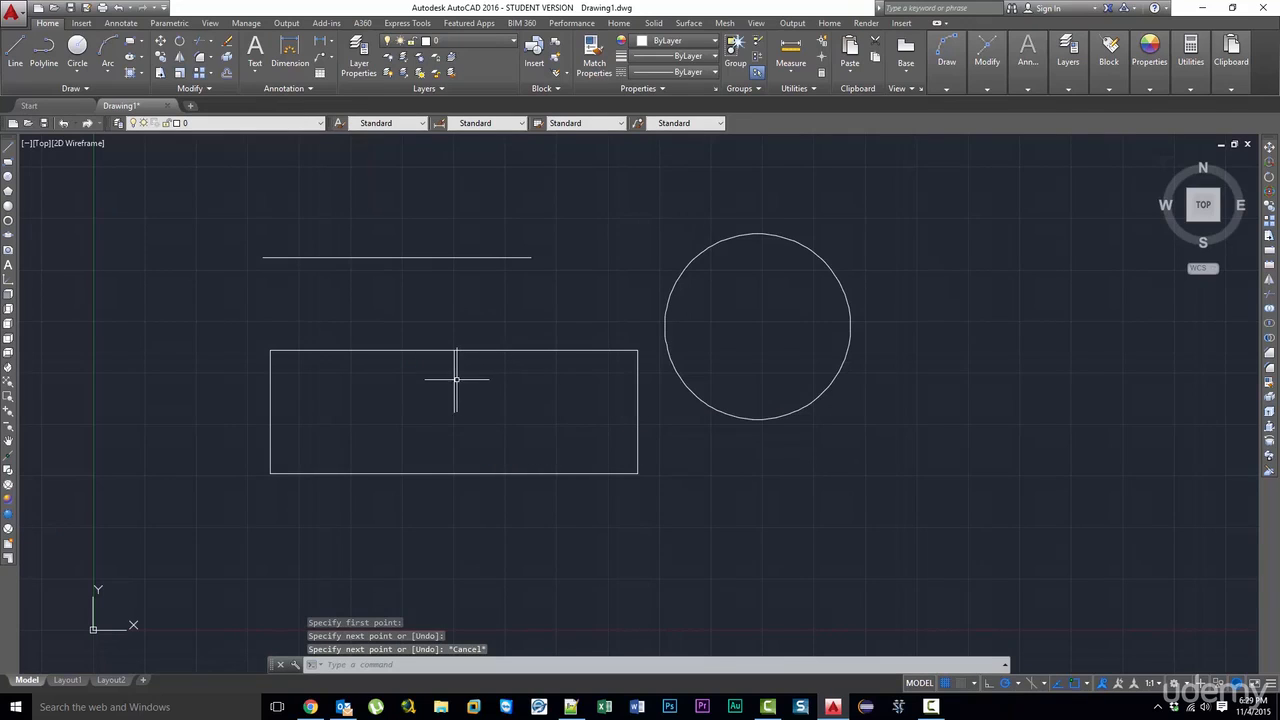
- Draw a circle centered on the rectangle's geometric center with its radius reaching the midpoint of the top edge
{"action": "left_click", "coordinate": [454, 374]}
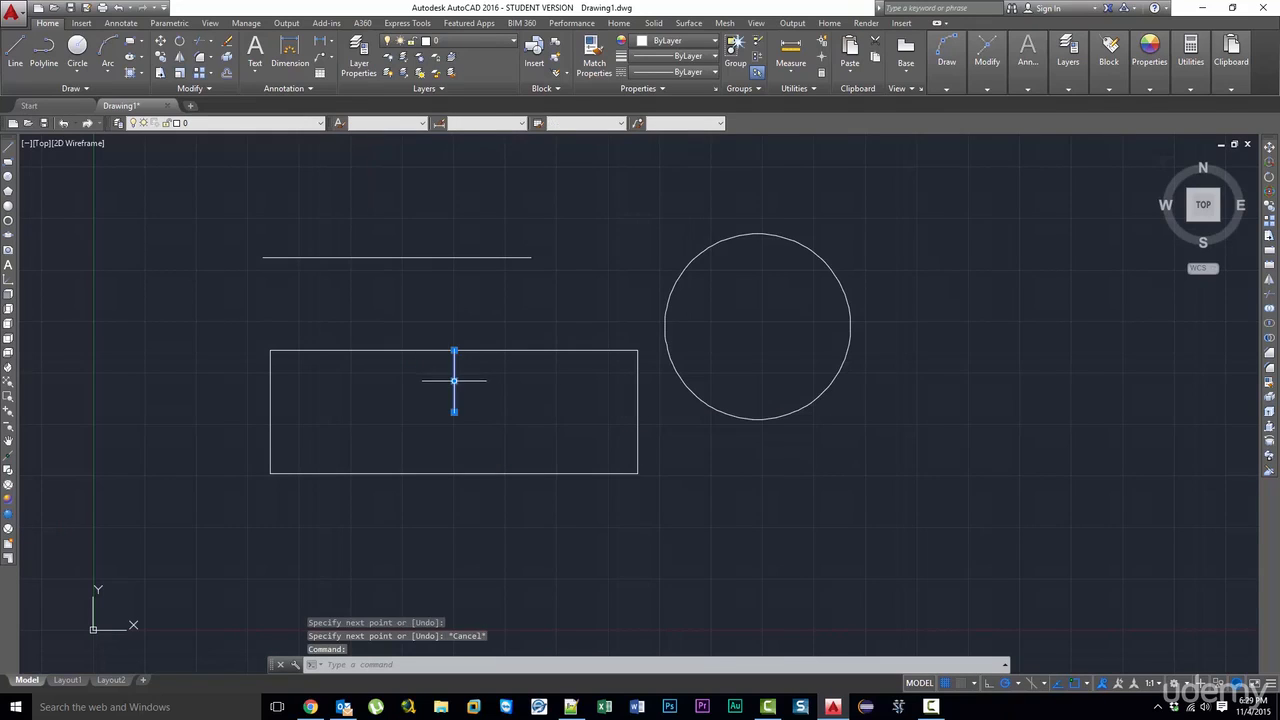
{"action": "left_click", "coordinate": [7, 180]}
{"action": "left_click", "coordinate": [454, 411]}
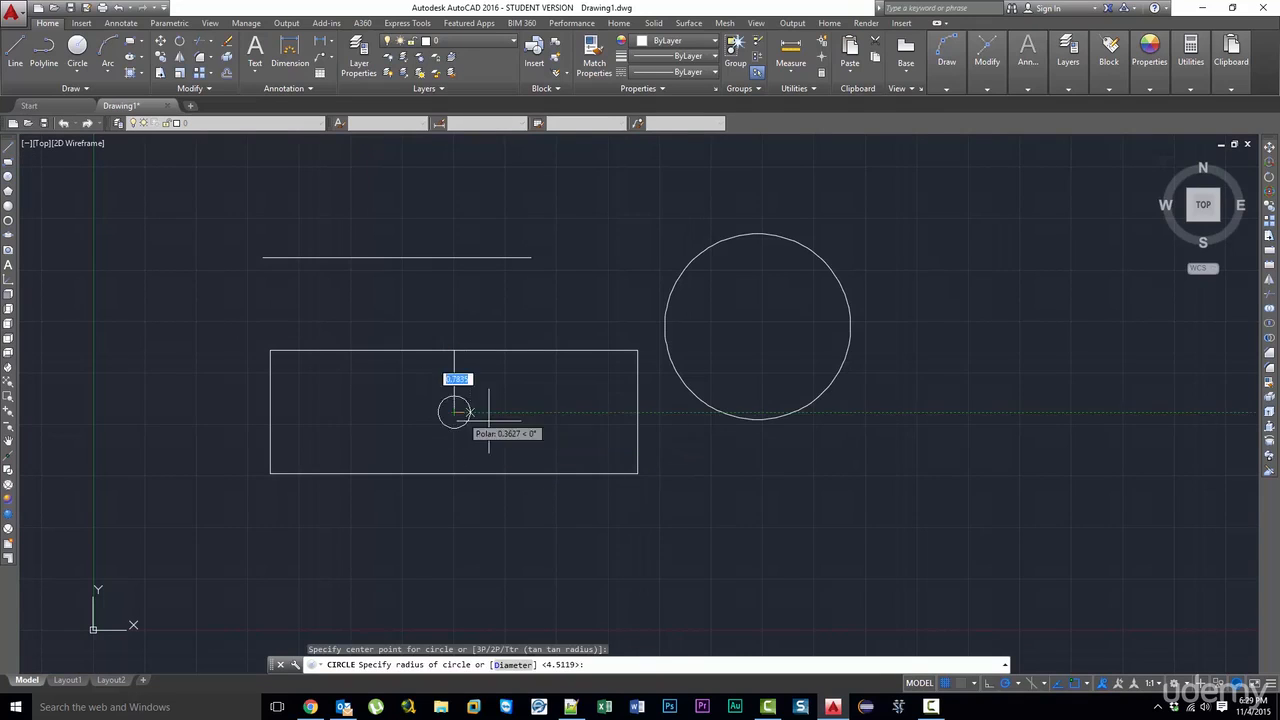
{"action": "left_click", "coordinate": [455, 350]}
{"action": "key", "text": "Escape"}
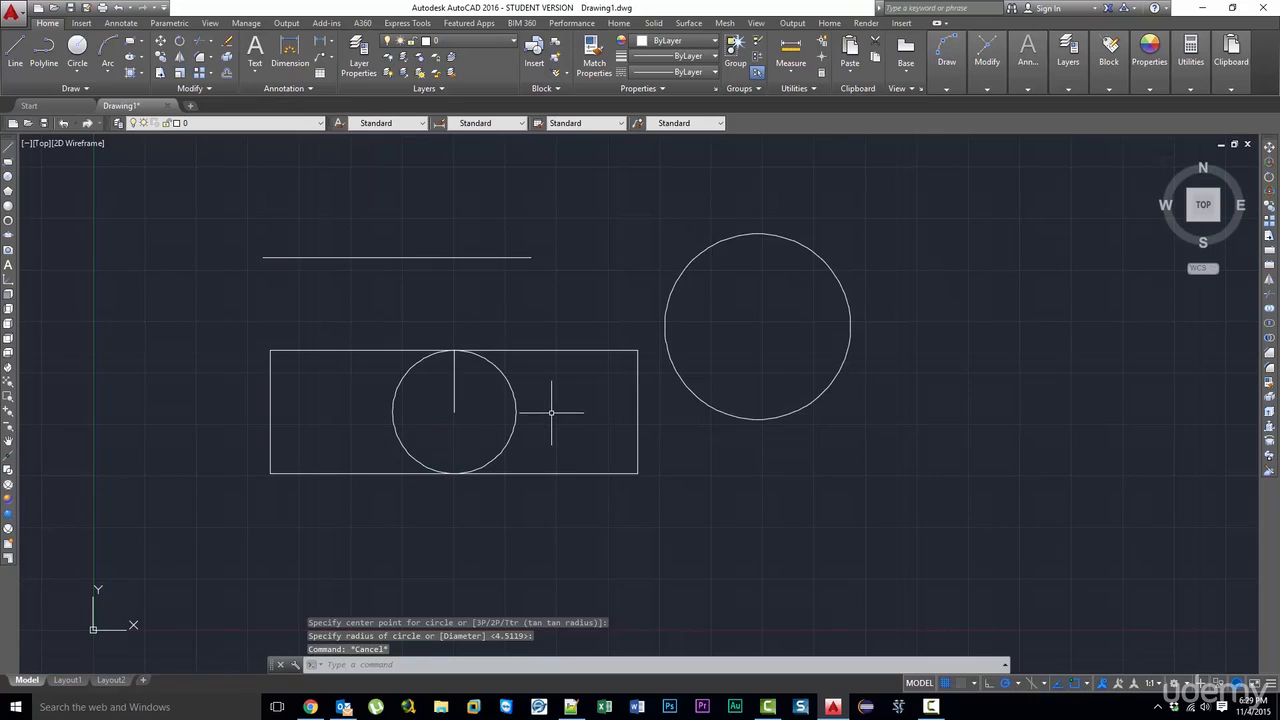
- Delete the circle and the short vertical line inside the rectangle
{"action": "left_click", "coordinate": [530, 415]}
{"action": "left_click", "coordinate": [445, 410]}
{"action": "key", "text": "Delete"}
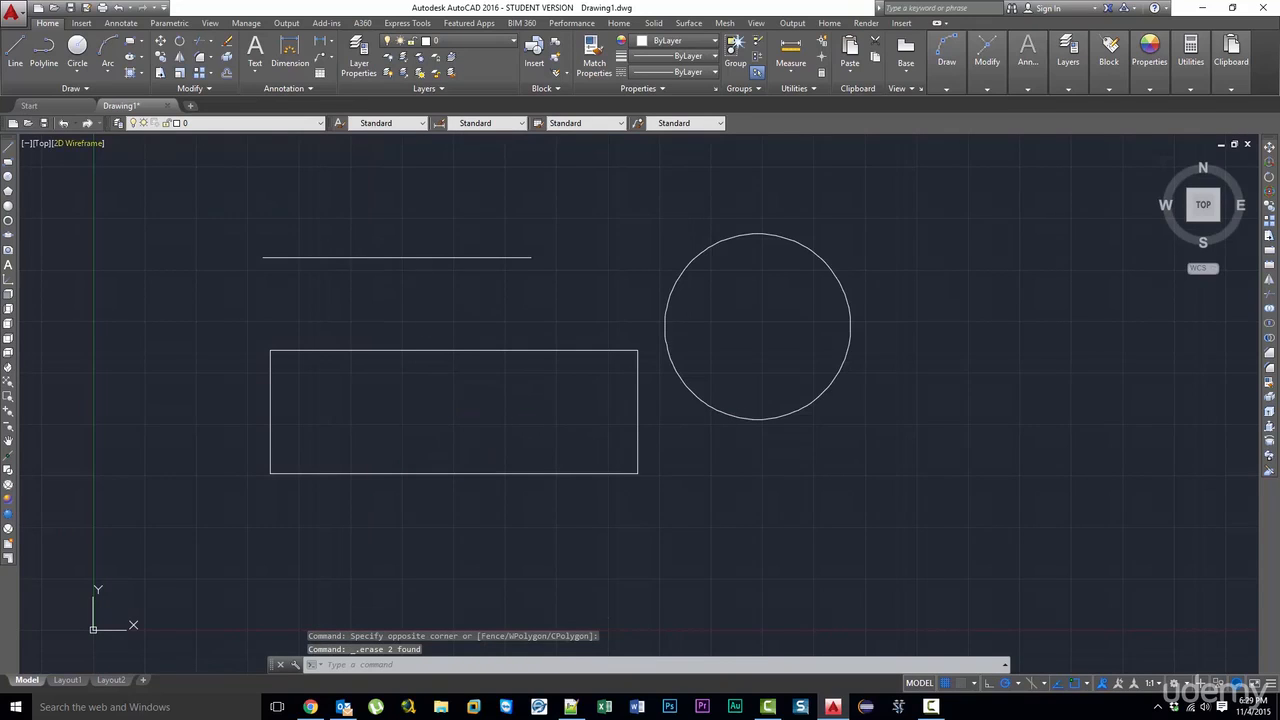
- Draw a 6-sided polygon circumscribed about a circle in the empty area below and to the right of the existing circle
{"action": "left_click", "coordinate": [10, 148]}
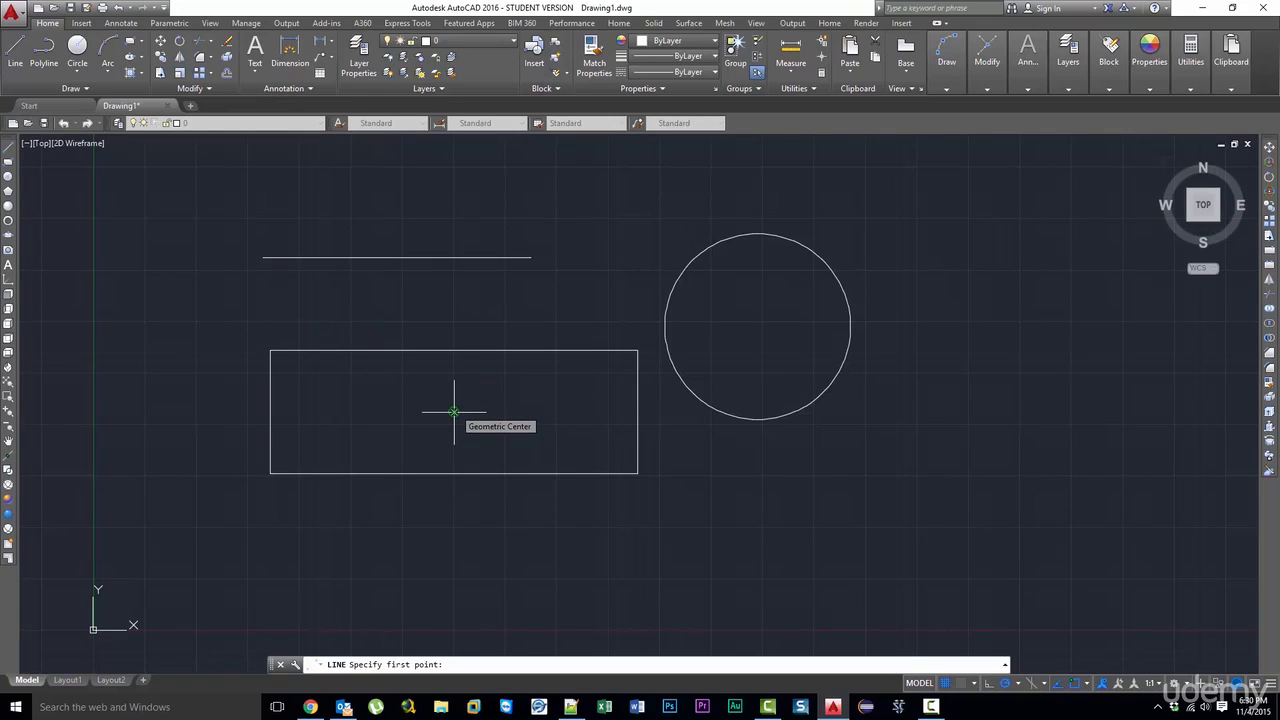
{"action": "left_click", "coordinate": [8, 190]}
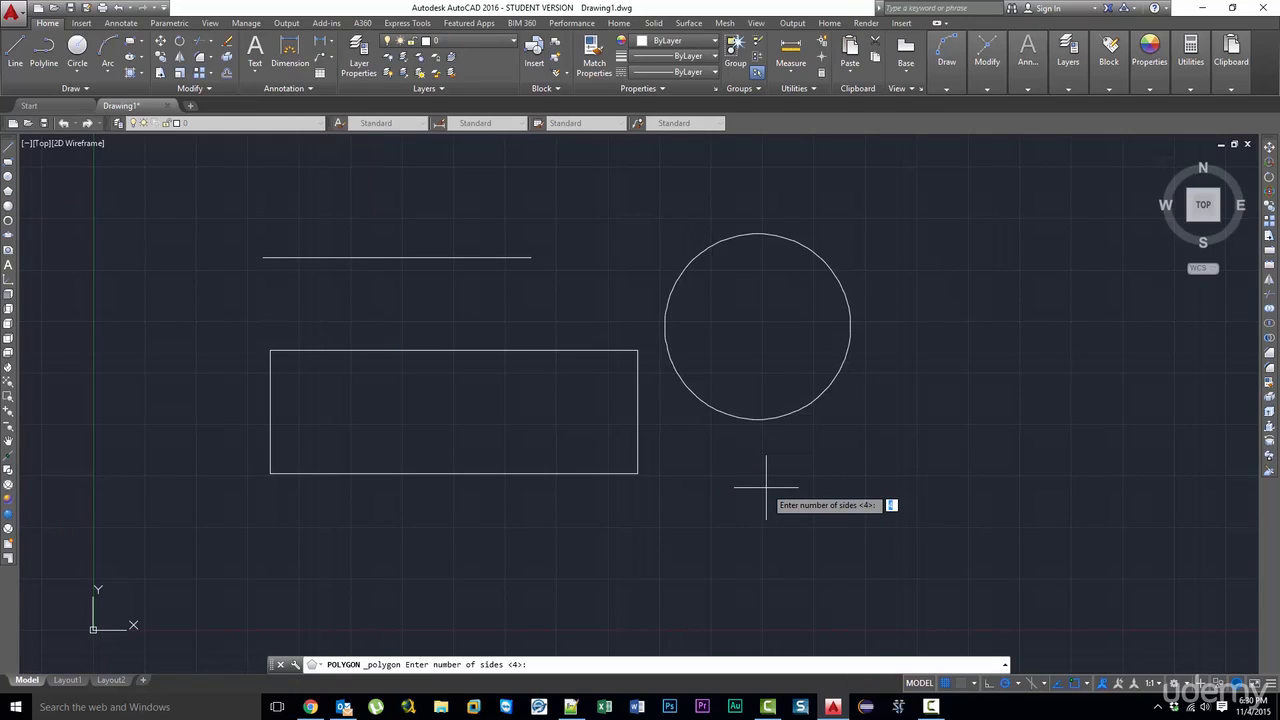
{"action": "type", "text": "6"}
{"action": "key", "text": "Return"}
{"action": "left_click", "coordinate": [959, 491]}
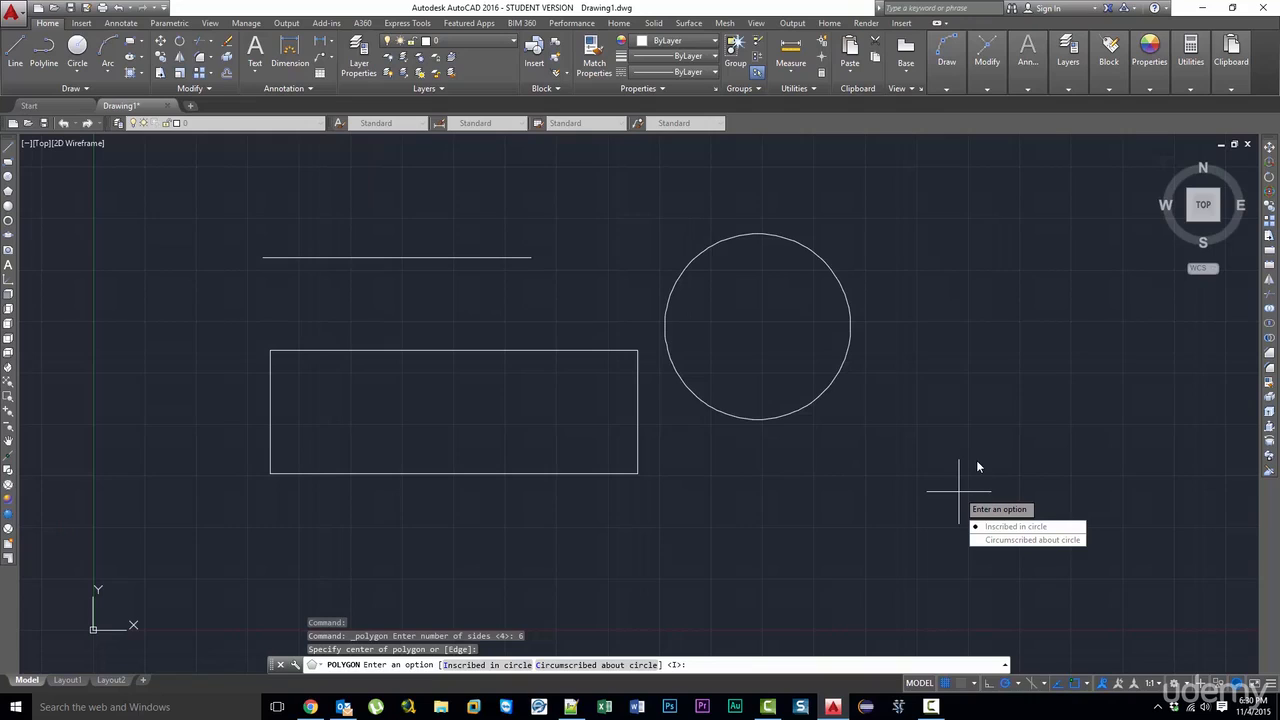
{"action": "type", "text": "c"}
{"action": "key", "text": "Return"}
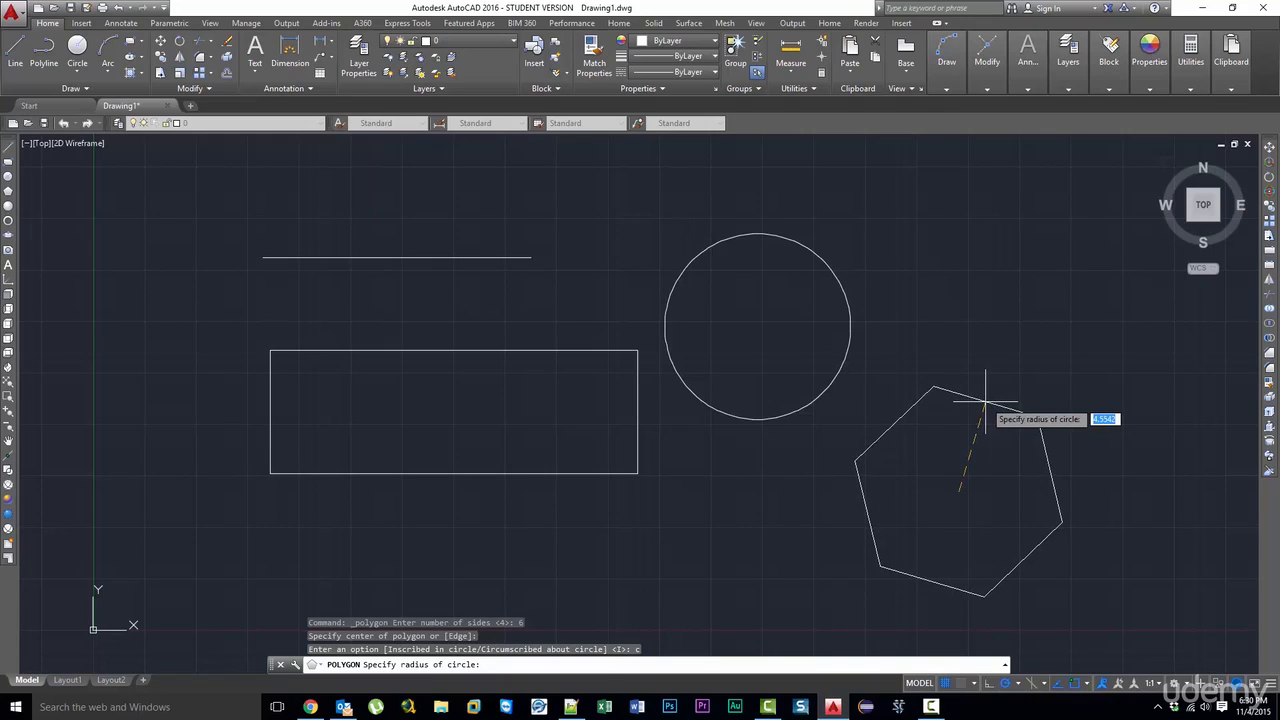
{"action": "left_click", "coordinate": [1034, 384]}
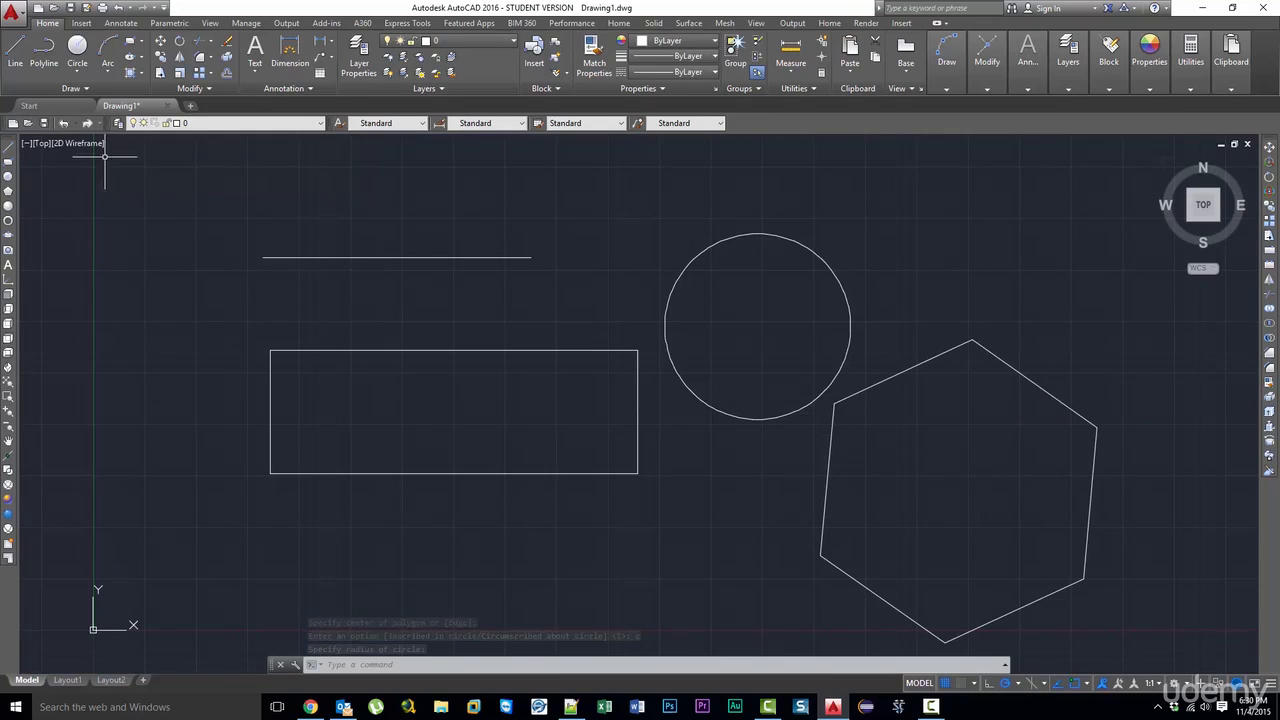
- Try starting a line from the hexagon's geometric center using the Geometric Center snap
{"action": "left_click", "coordinate": [9, 147]}
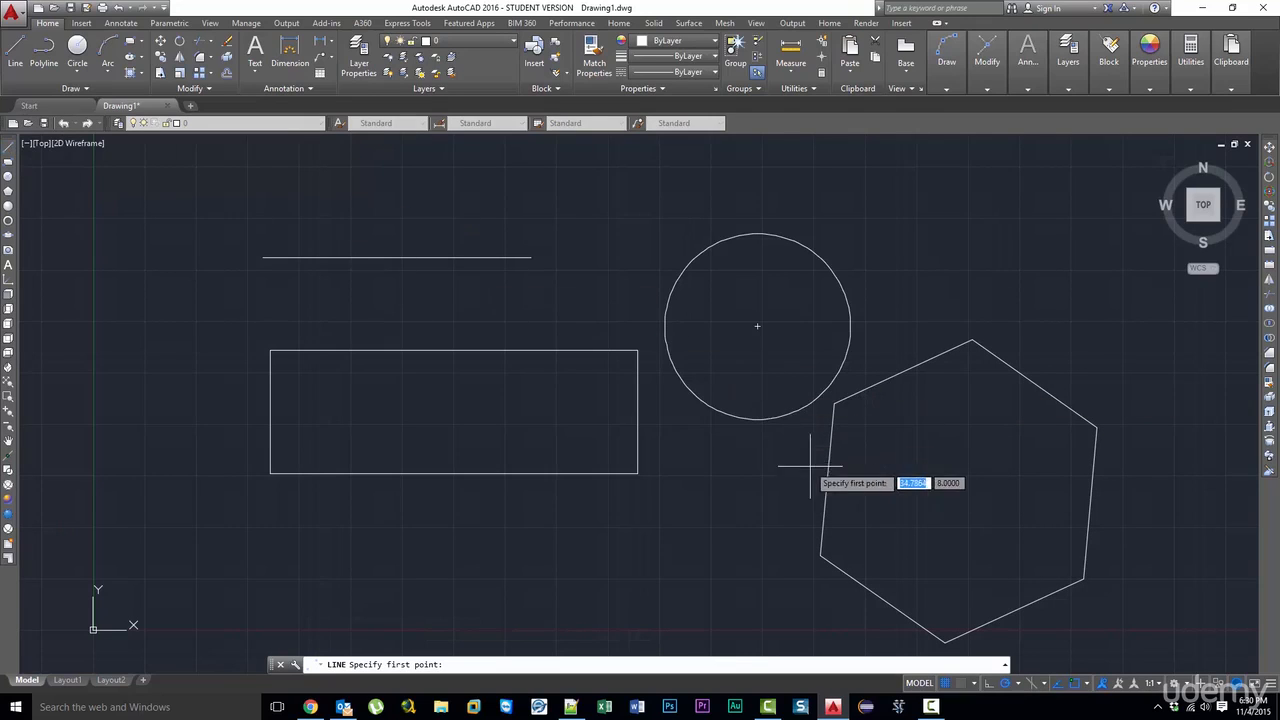
{"action": "left_click", "coordinate": [958, 491]}
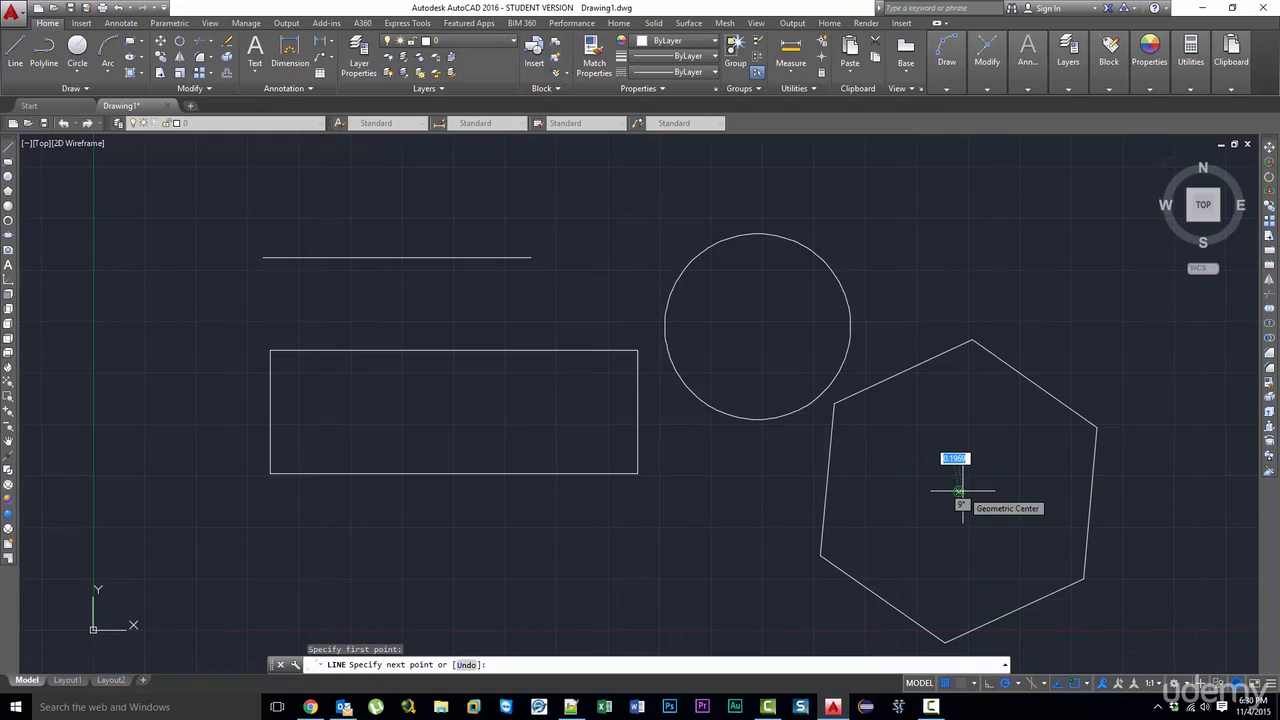
{"action": "key", "text": "Escape"}
- Delete the hexagon
{"action": "left_click", "coordinate": [1163, 523]}
{"action": "left_click", "coordinate": [1000, 478]}
{"action": "key", "text": "Delete"}
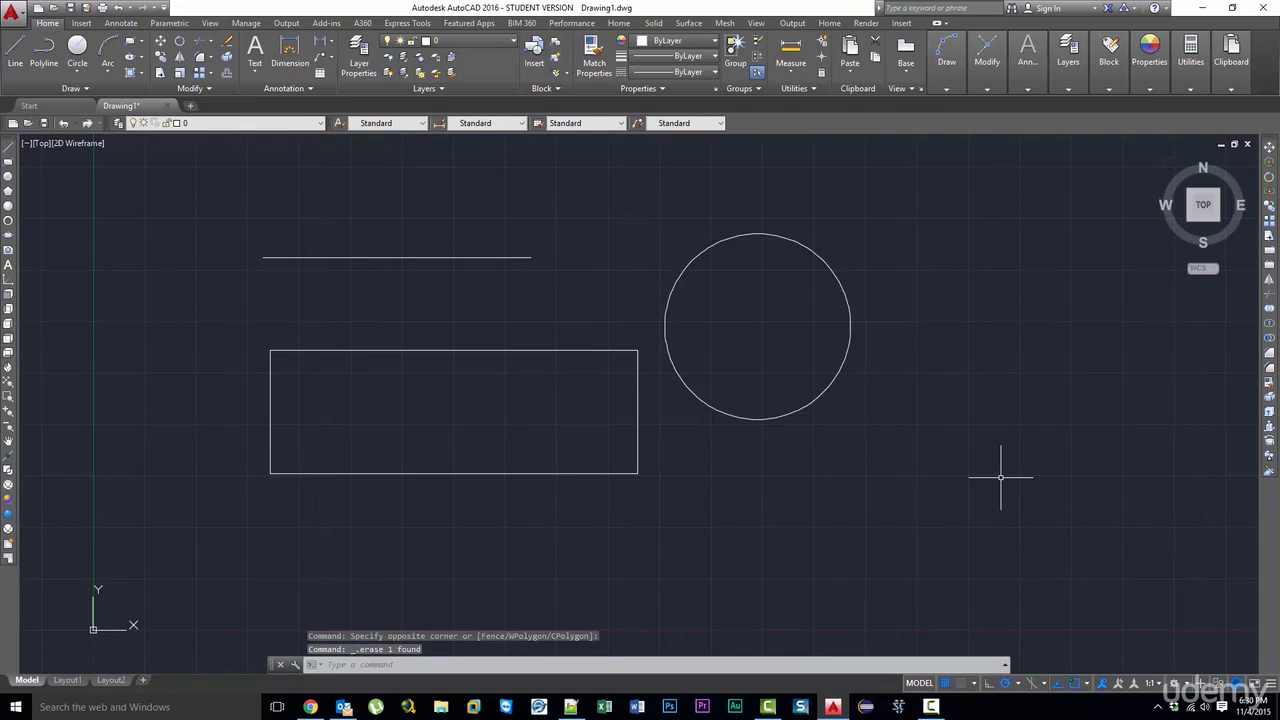
- Draw a closed diamond of four lines inside the circle, connecting its bottom, left, top and right quadrant points with the Quadrant snap
{"action": "left_click", "coordinate": [1087, 687]}
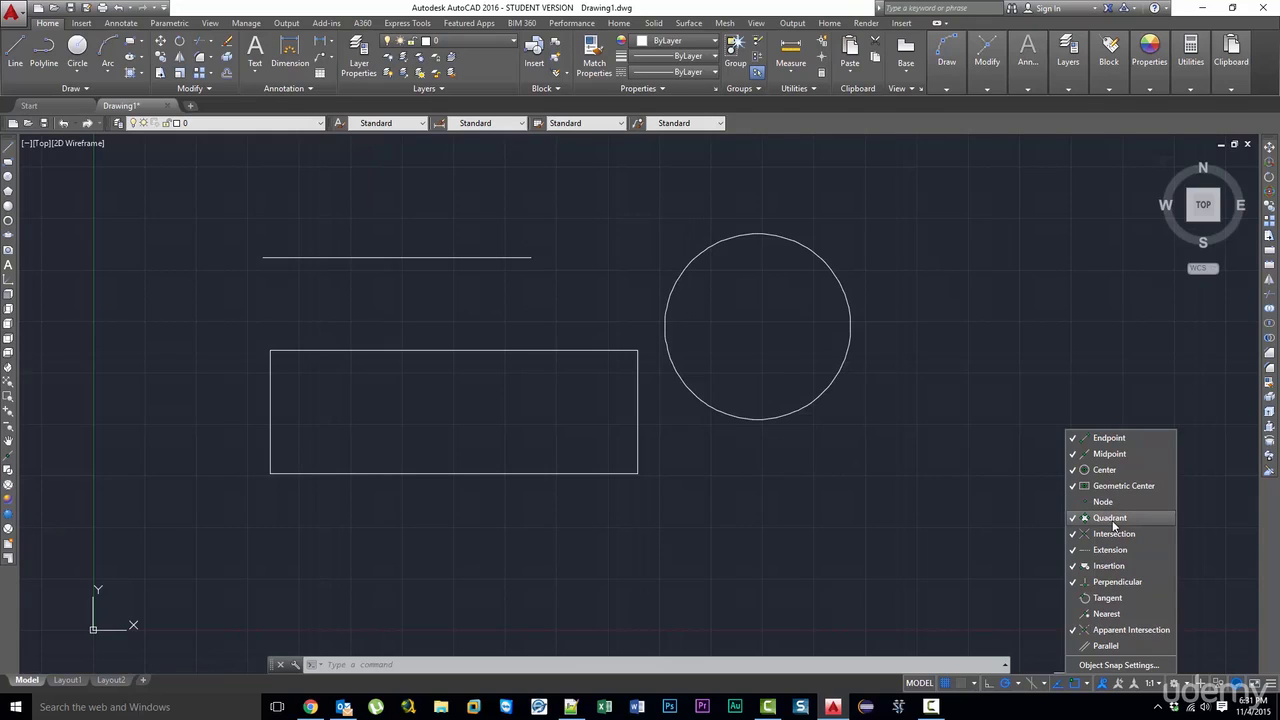
{"action": "left_click", "coordinate": [813, 396]}
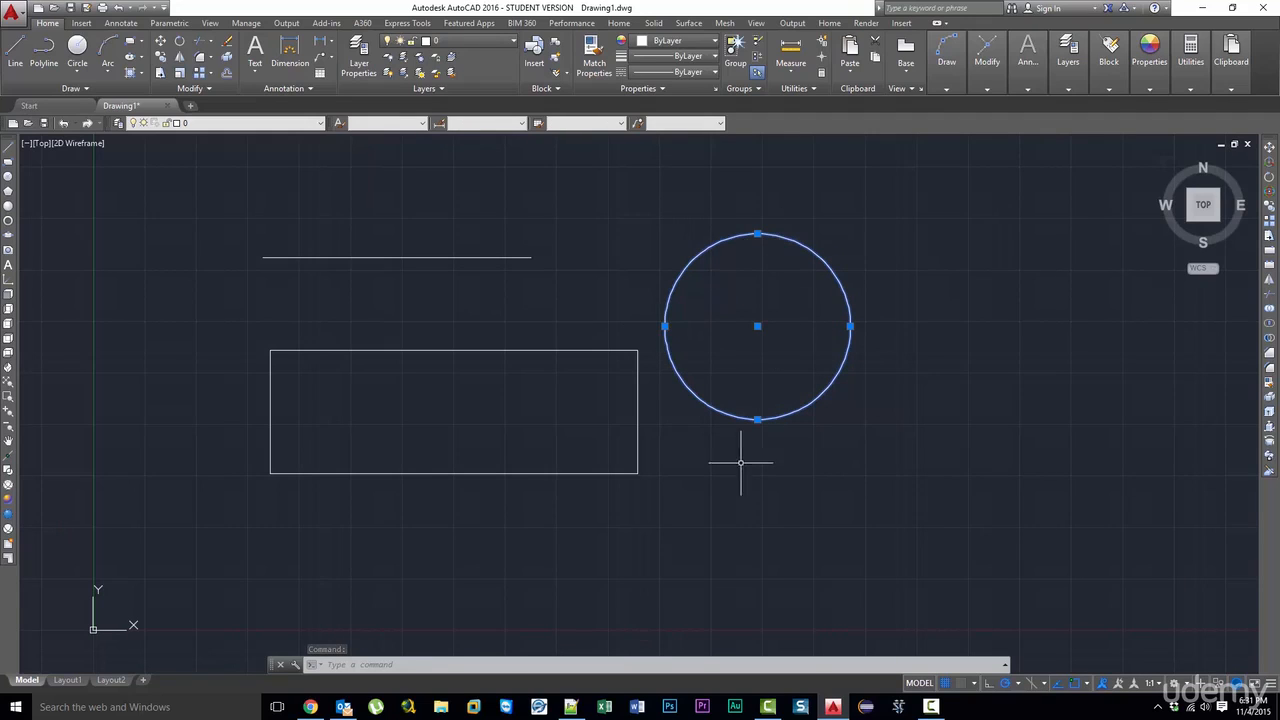
{"action": "left_click", "coordinate": [9, 148]}
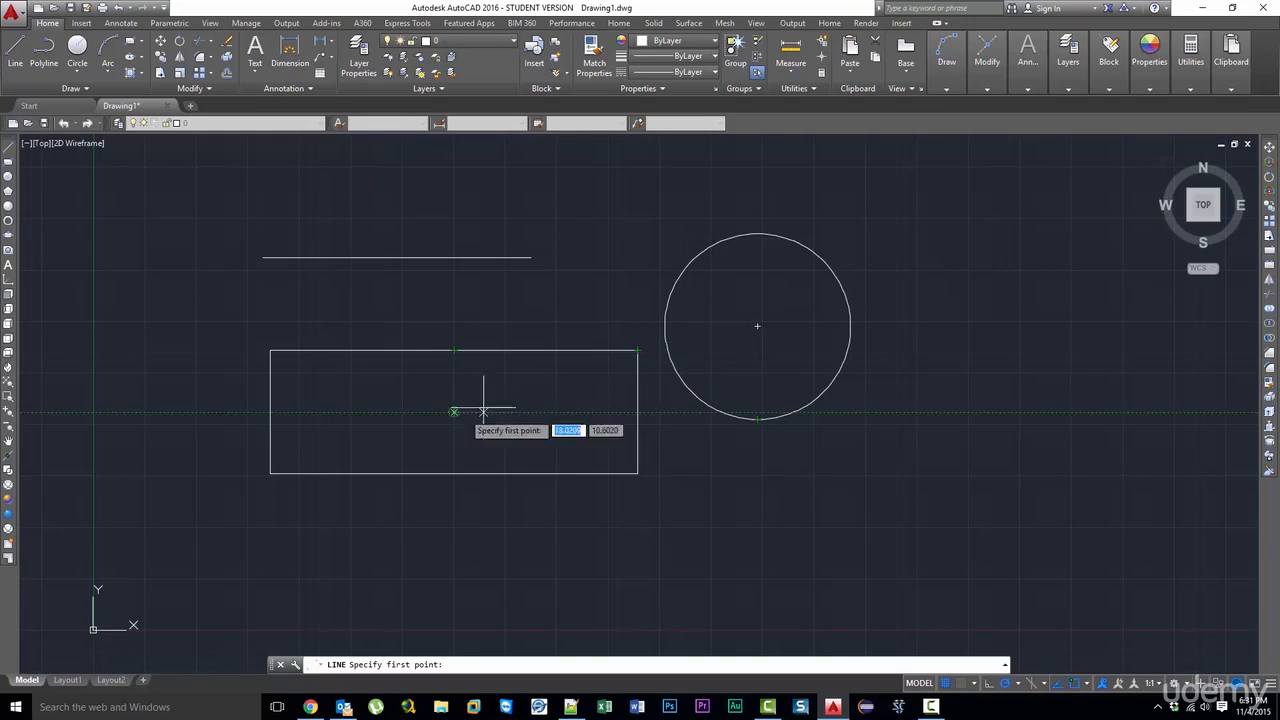
{"action": "left_click", "coordinate": [757, 420]}
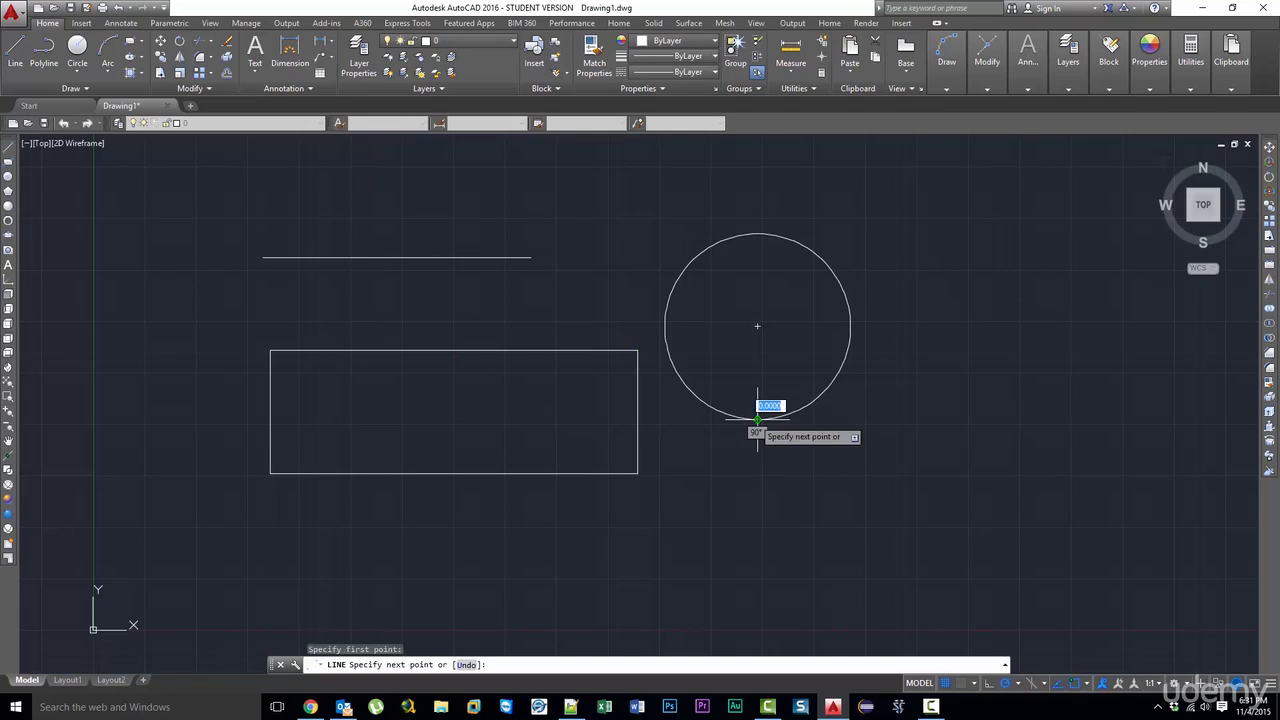
{"action": "left_click", "coordinate": [665, 326]}
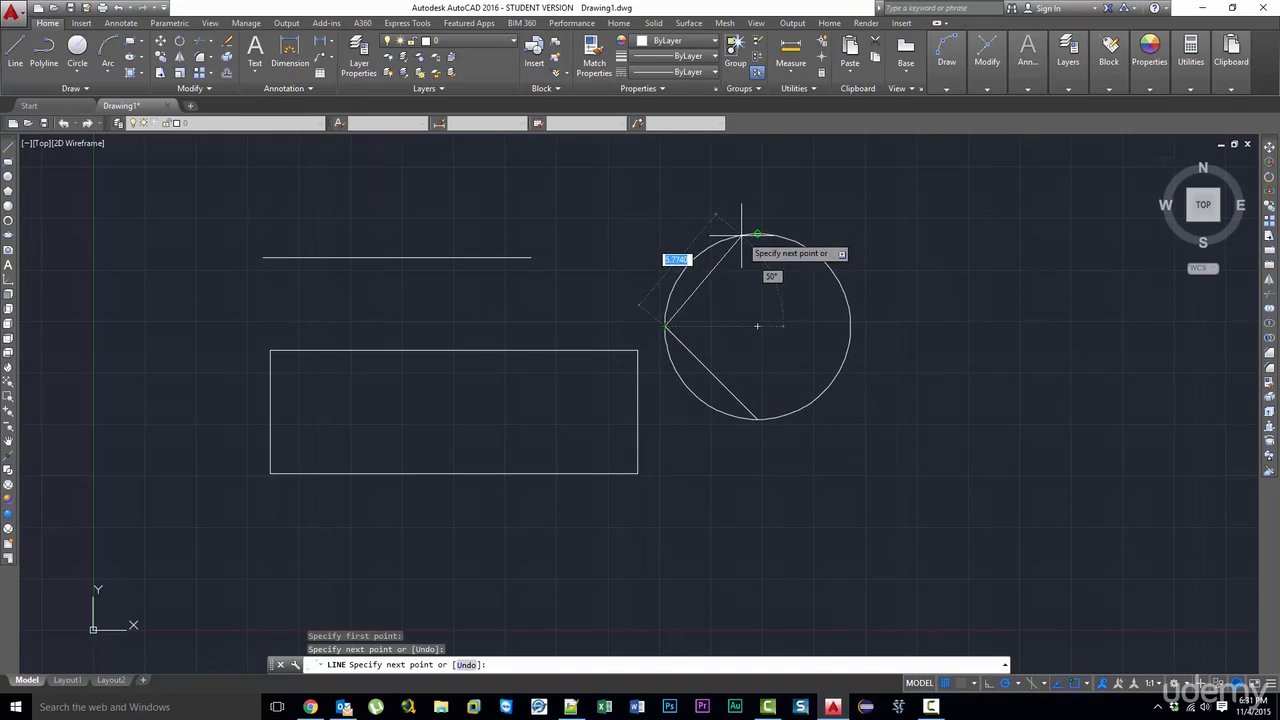
{"action": "left_click", "coordinate": [757, 234]}
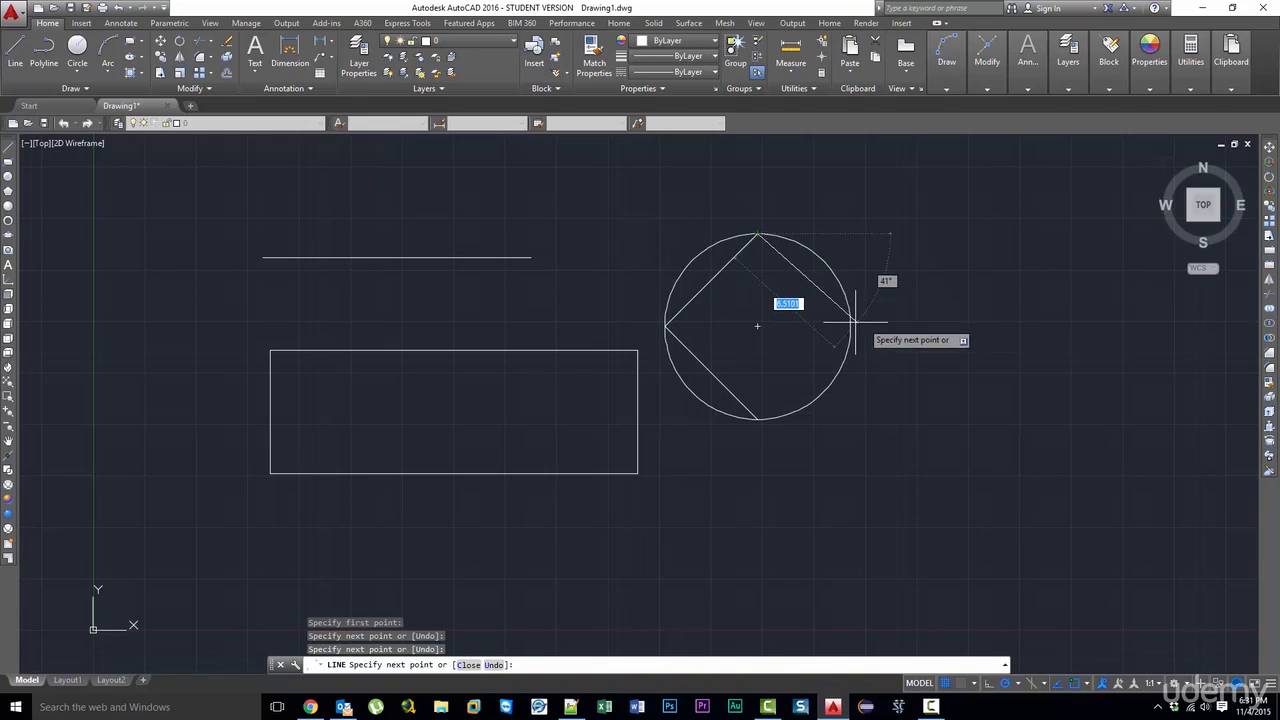
{"action": "left_click", "coordinate": [850, 326]}
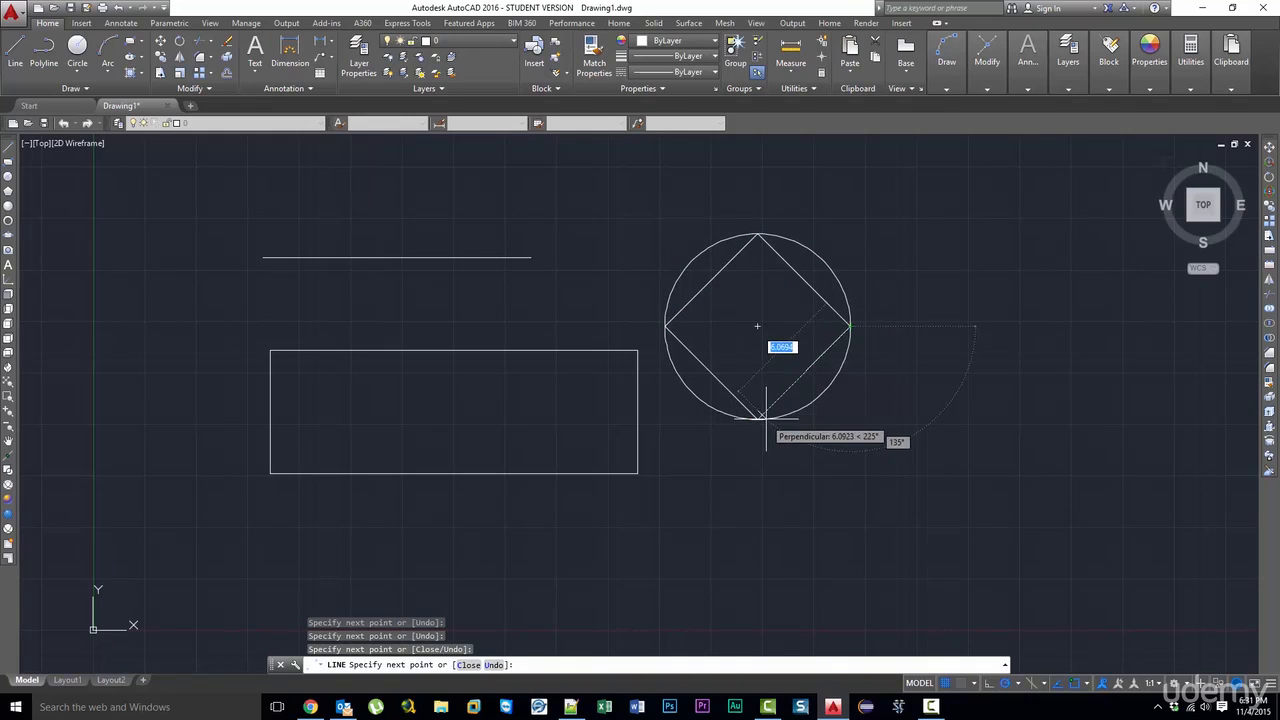
{"action": "left_click", "coordinate": [758, 419]}
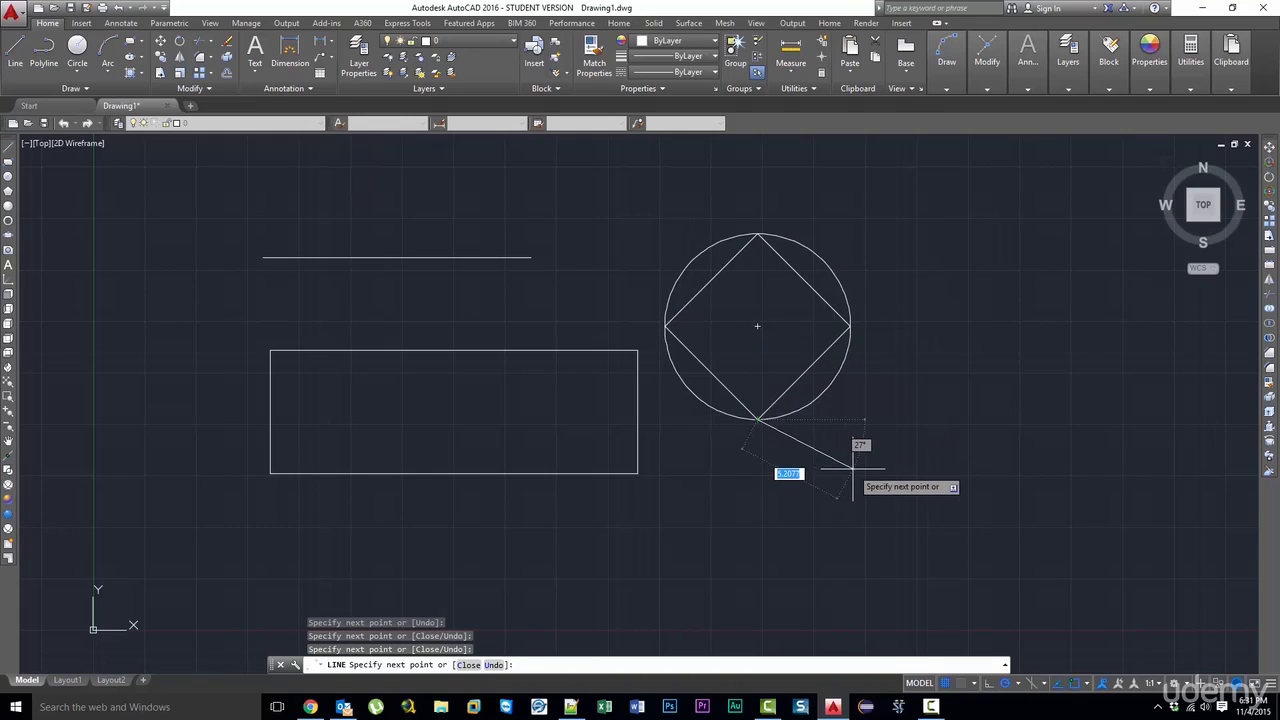
{"action": "key", "text": "Escape"}
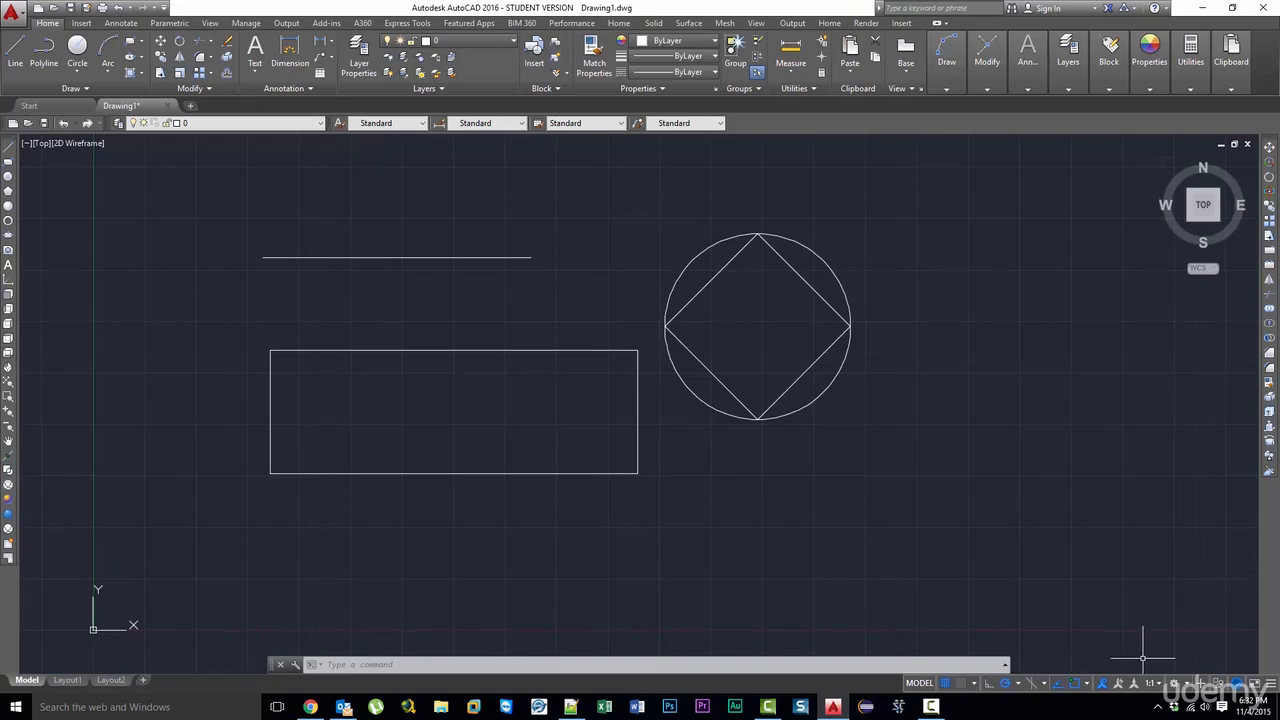
- Draw a slanted line from inside the rectangle across its top edge to a point just above and left of the circle
{"action": "left_click", "coordinate": [1087, 685]}
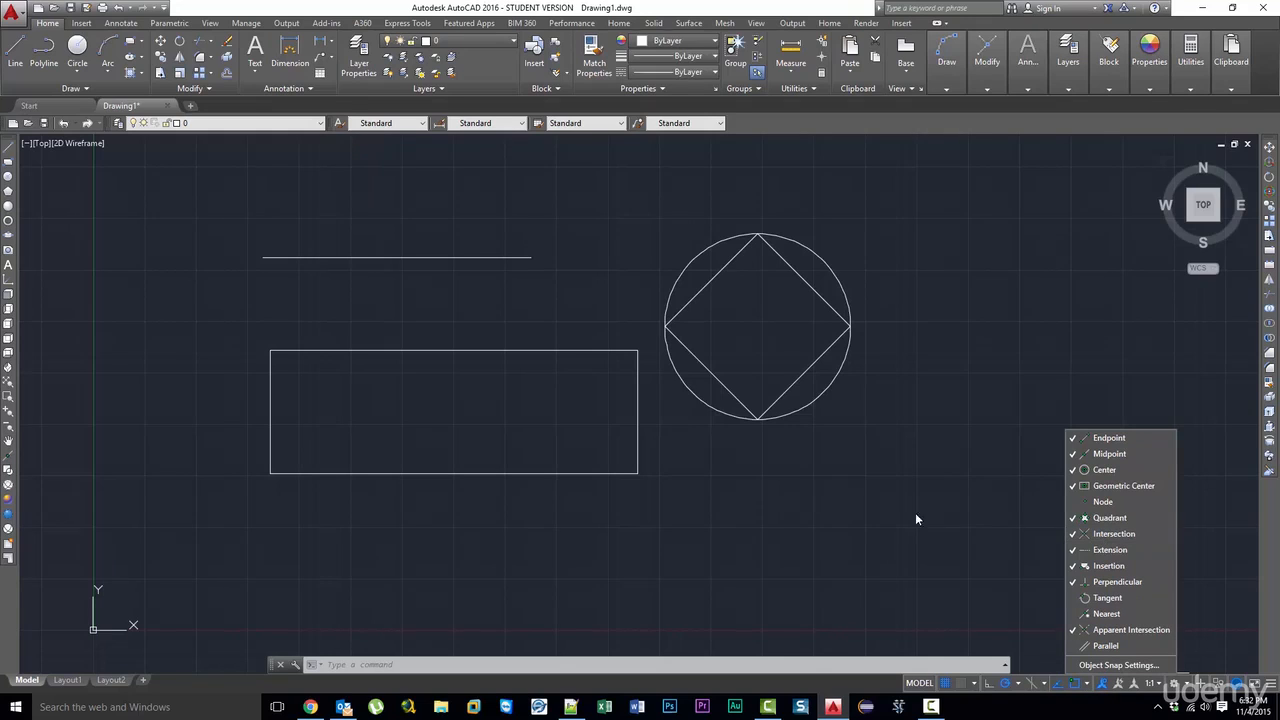
{"action": "key", "text": "Escape"}
{"action": "left_click", "coordinate": [8, 149]}
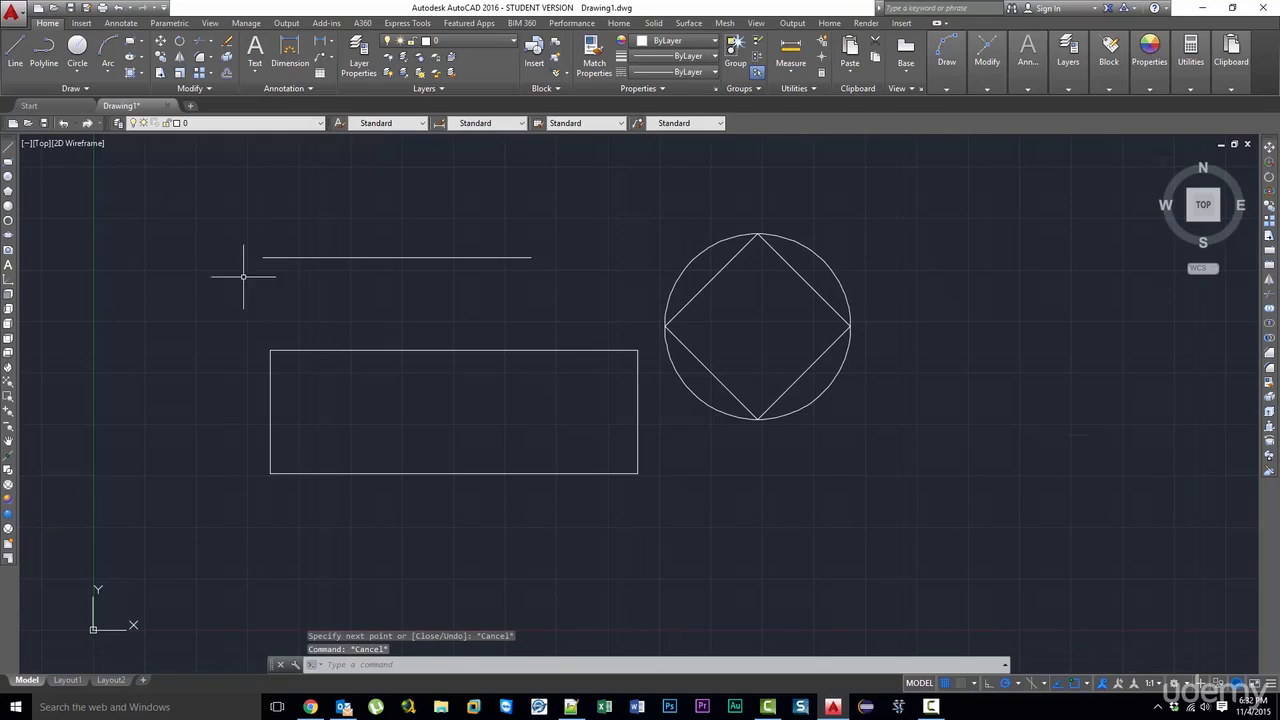
{"action": "left_click", "coordinate": [9, 150]}
{"action": "left_click", "coordinate": [392, 389]}
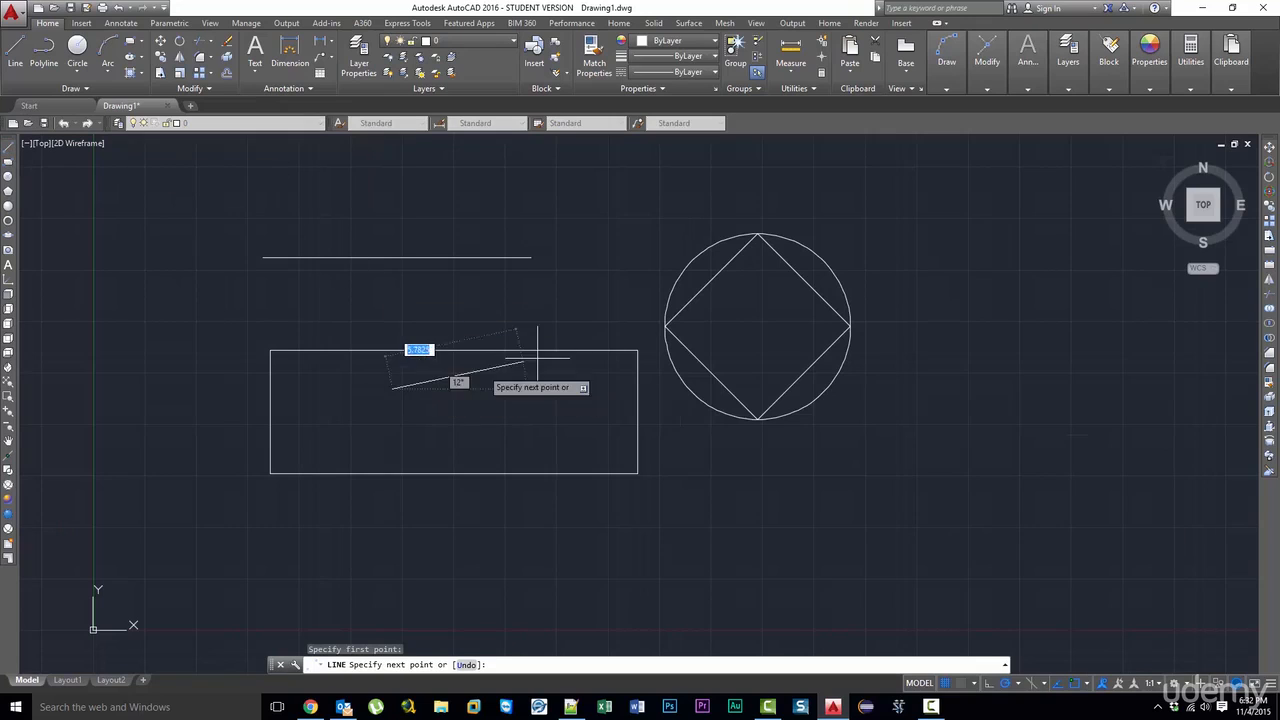
{"action": "left_click", "coordinate": [686, 223]}
{"action": "key", "text": "Escape"}
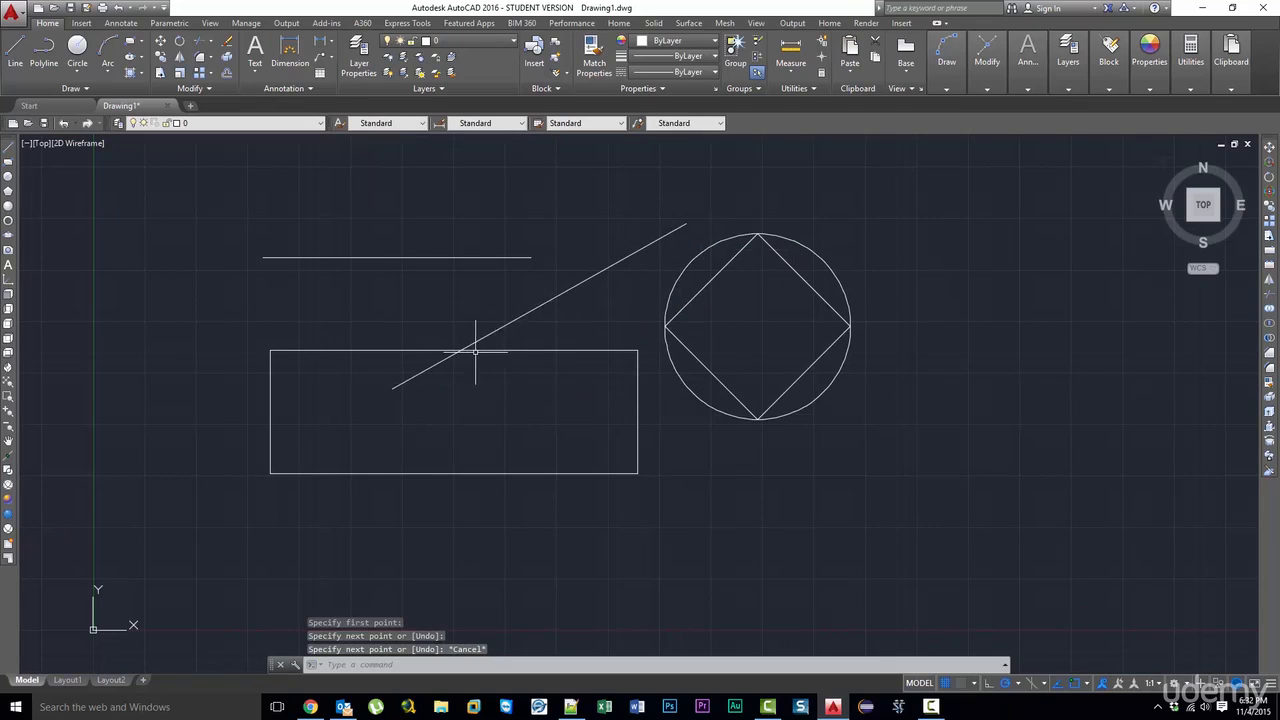
- Try starting a line from the intersection of the slanted line and the rectangle's top edge using the Intersection snap
{"action": "left_click", "coordinate": [8, 147]}
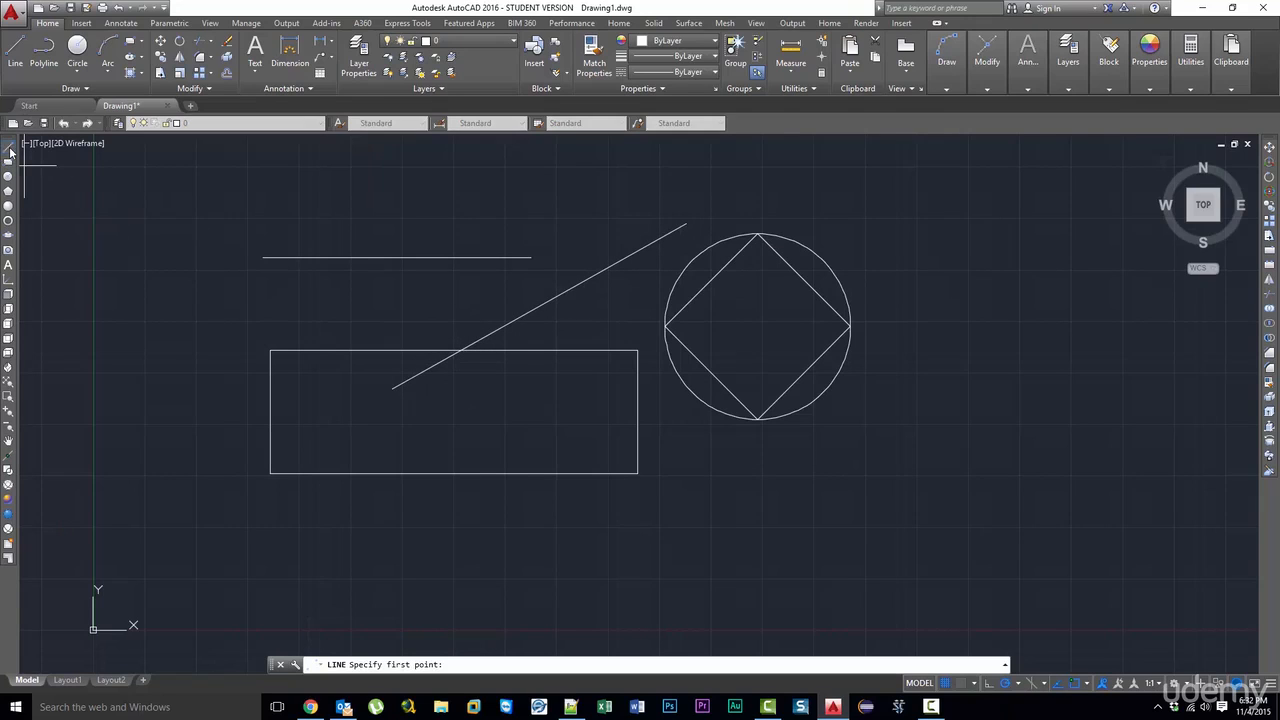
{"action": "left_click", "coordinate": [460, 350]}
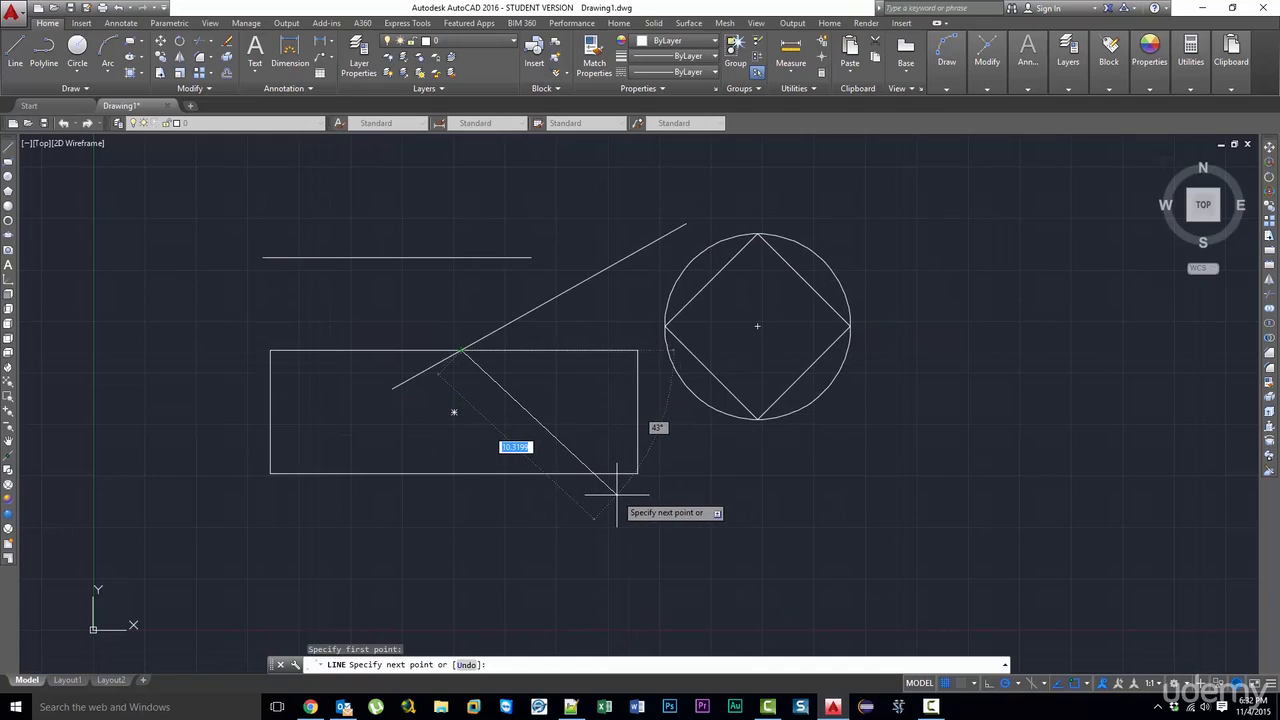
{"action": "key", "text": "Escape"}
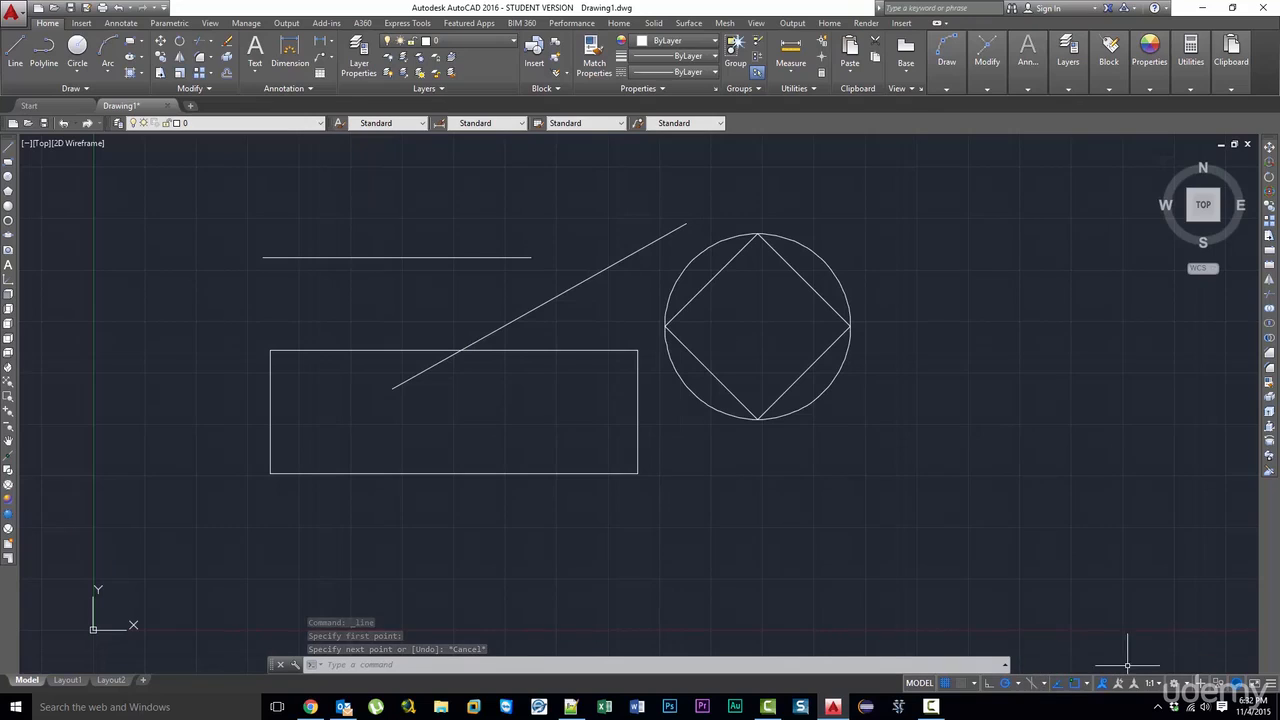
- Draw a slanted line below and right of the circle, ending level with the rectangle's bottom edge by tracking from that edge
{"action": "left_click", "coordinate": [1078, 683]}
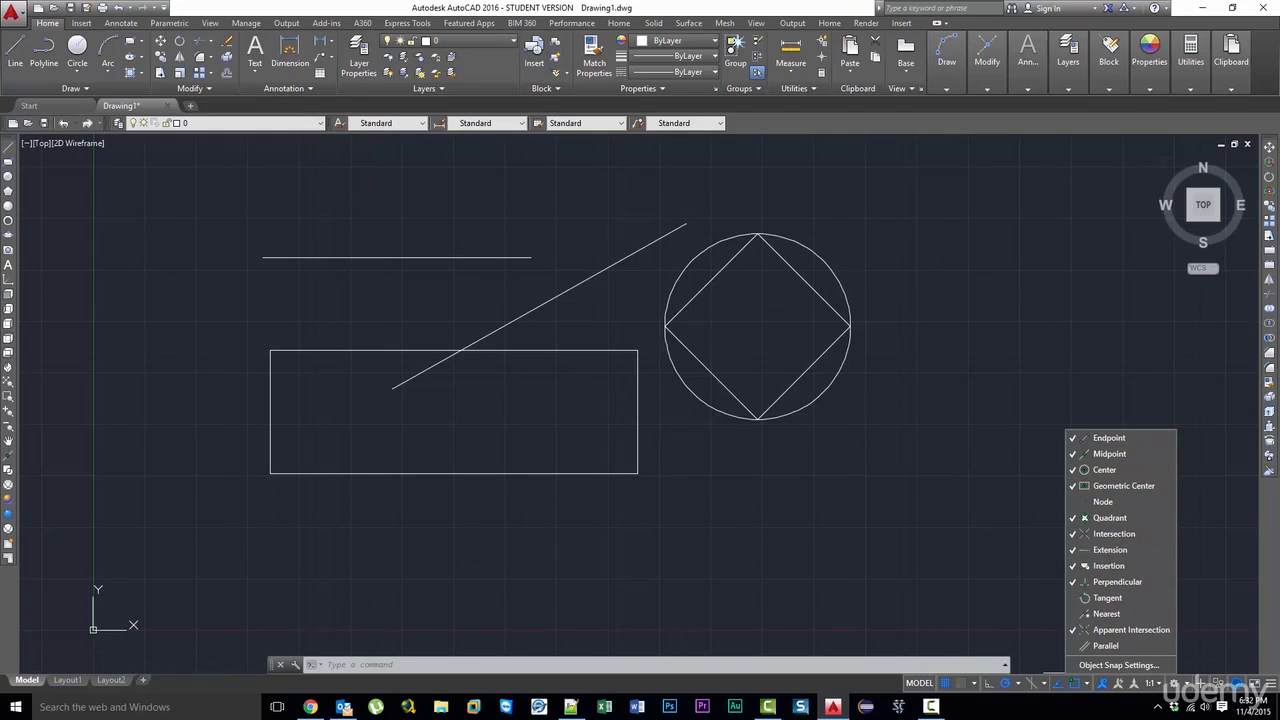
{"action": "key", "text": "Escape"}
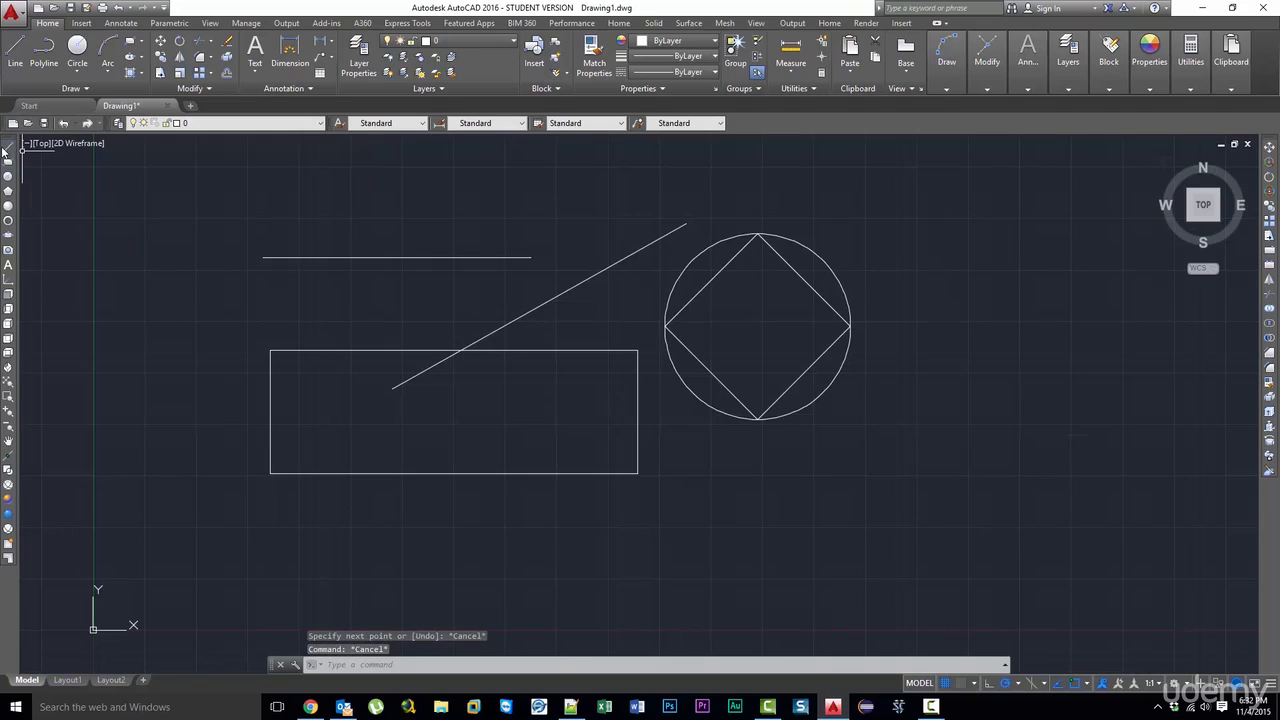
{"action": "left_click", "coordinate": [9, 148]}
{"action": "left_click", "coordinate": [933, 597]}
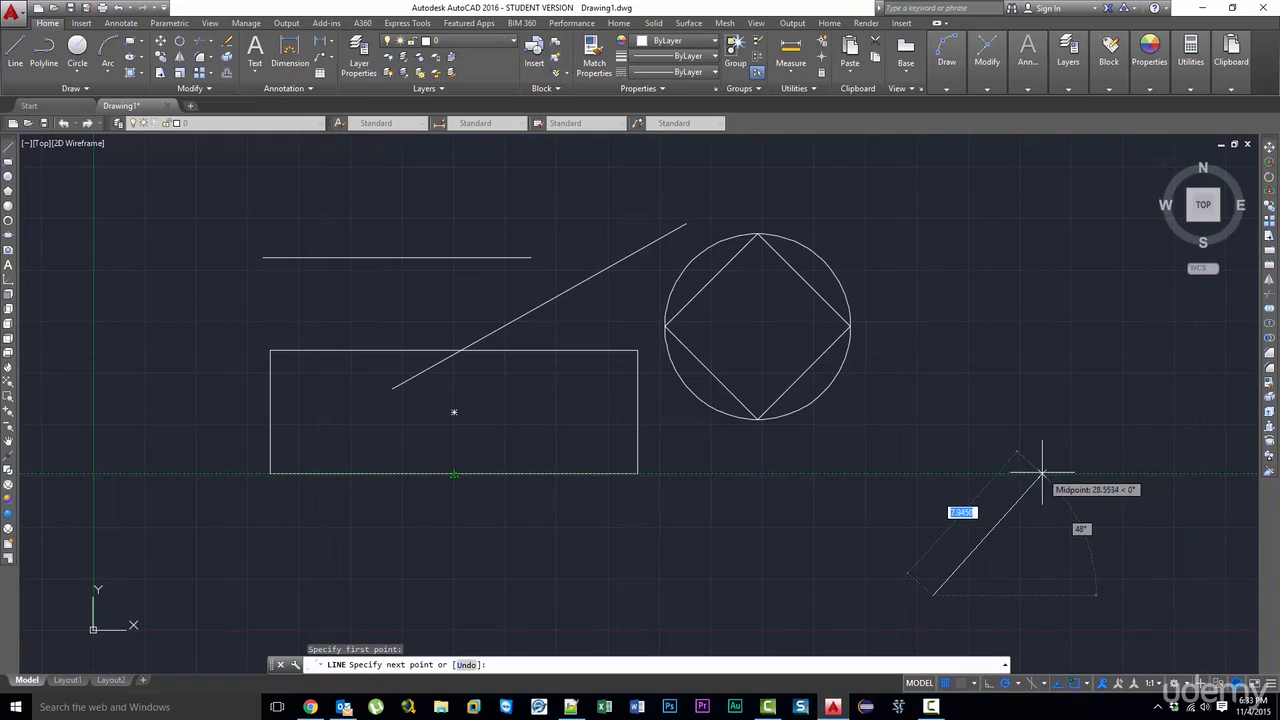
{"action": "left_click", "coordinate": [1149, 473]}
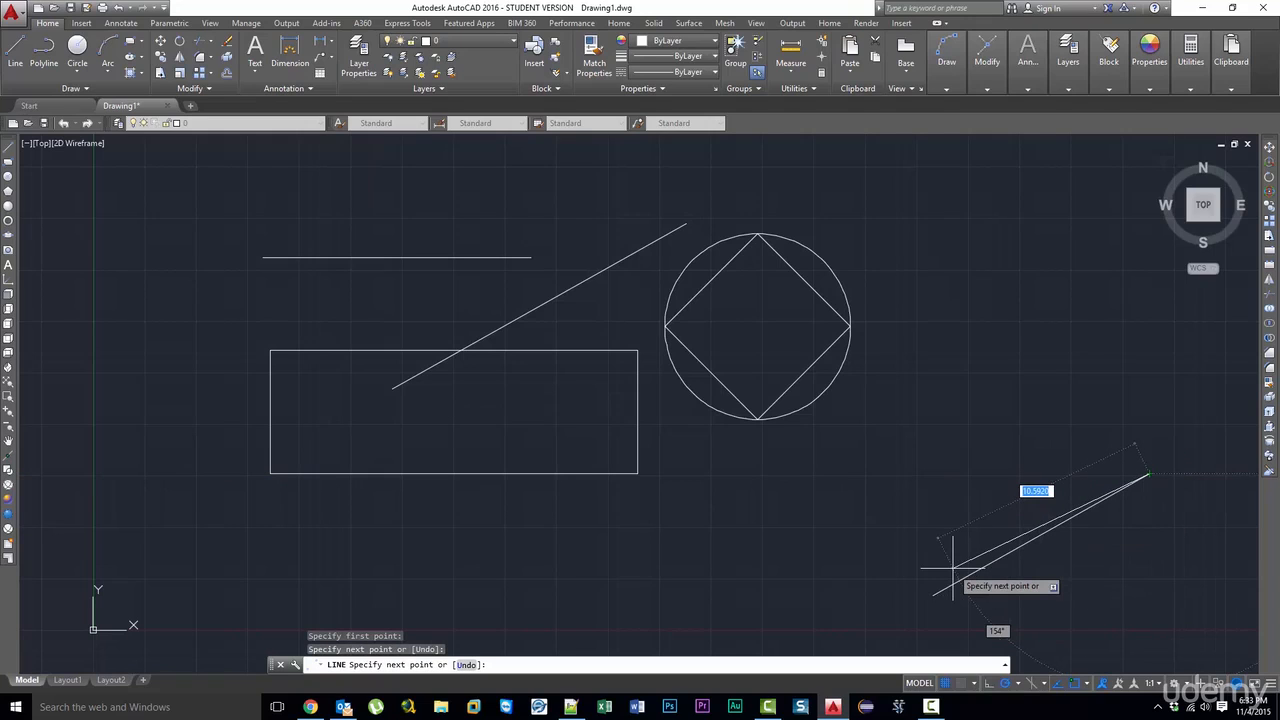
{"action": "key", "text": "Escape"}
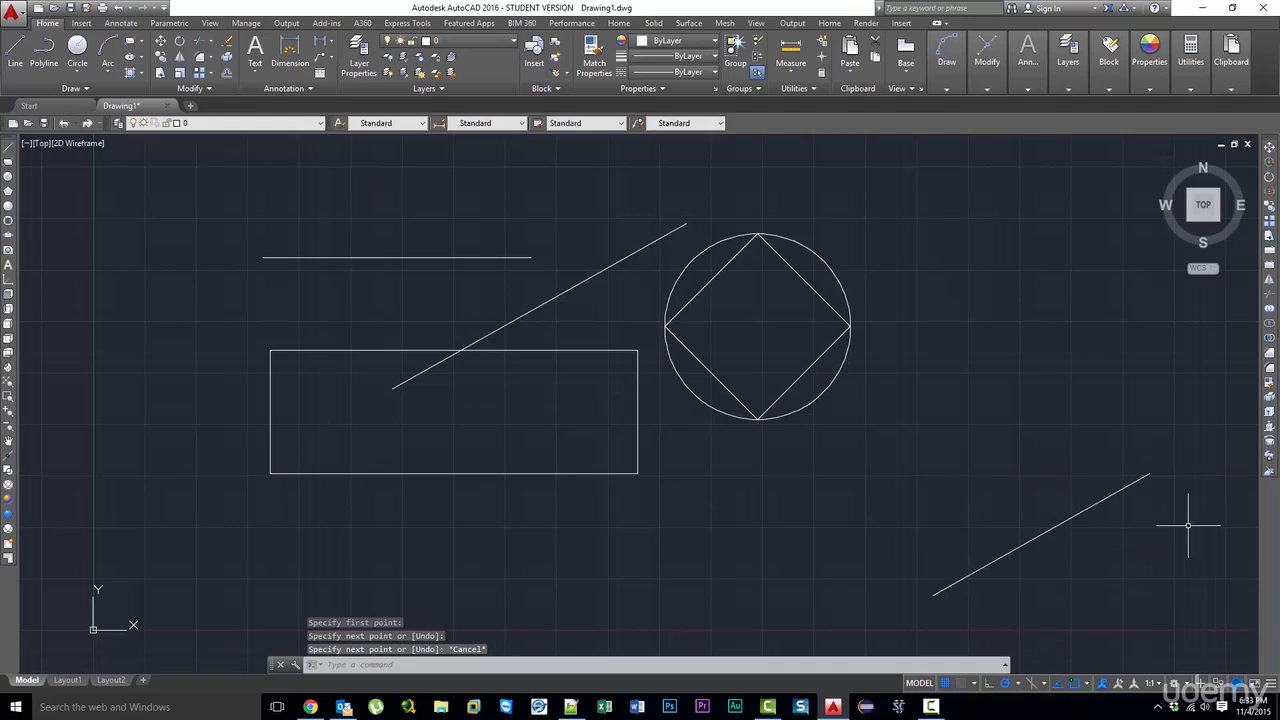
- Select the new line and the rectangle to compare their endpoint alignment, and review Extension among the object snap modes
{"action": "left_click", "coordinate": [1148, 473]}
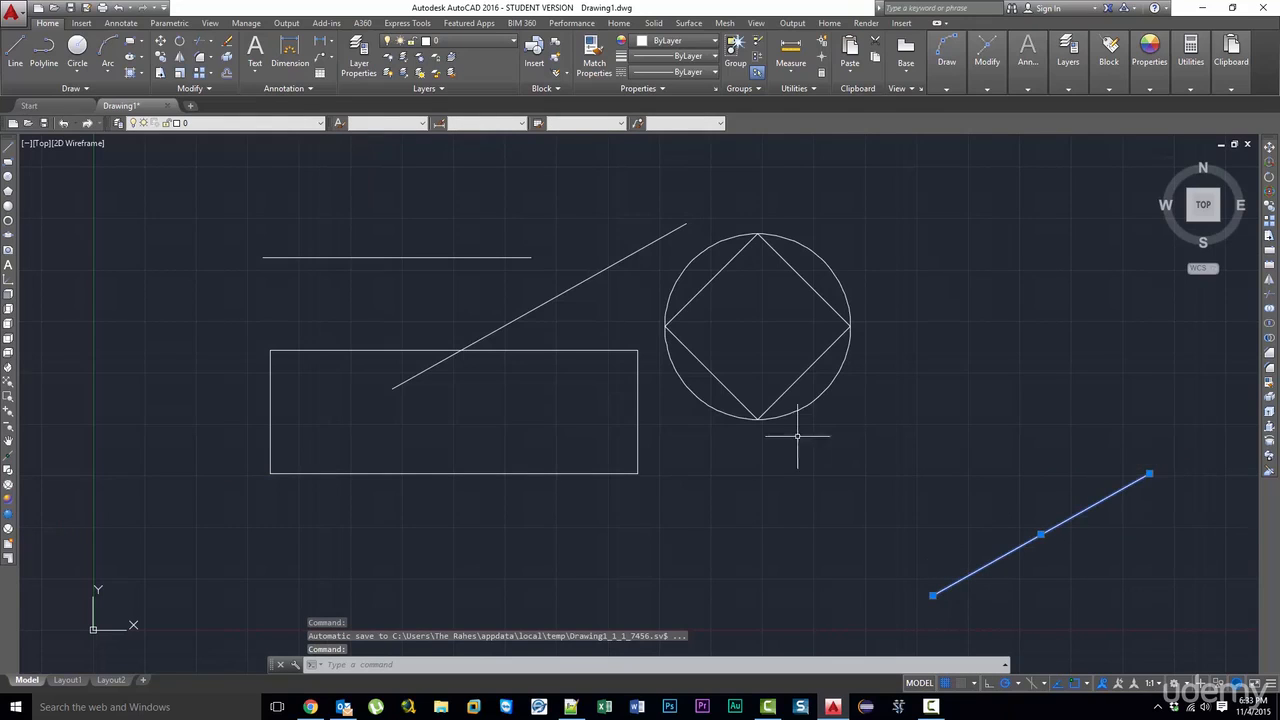
{"action": "left_click", "coordinate": [638, 474]}
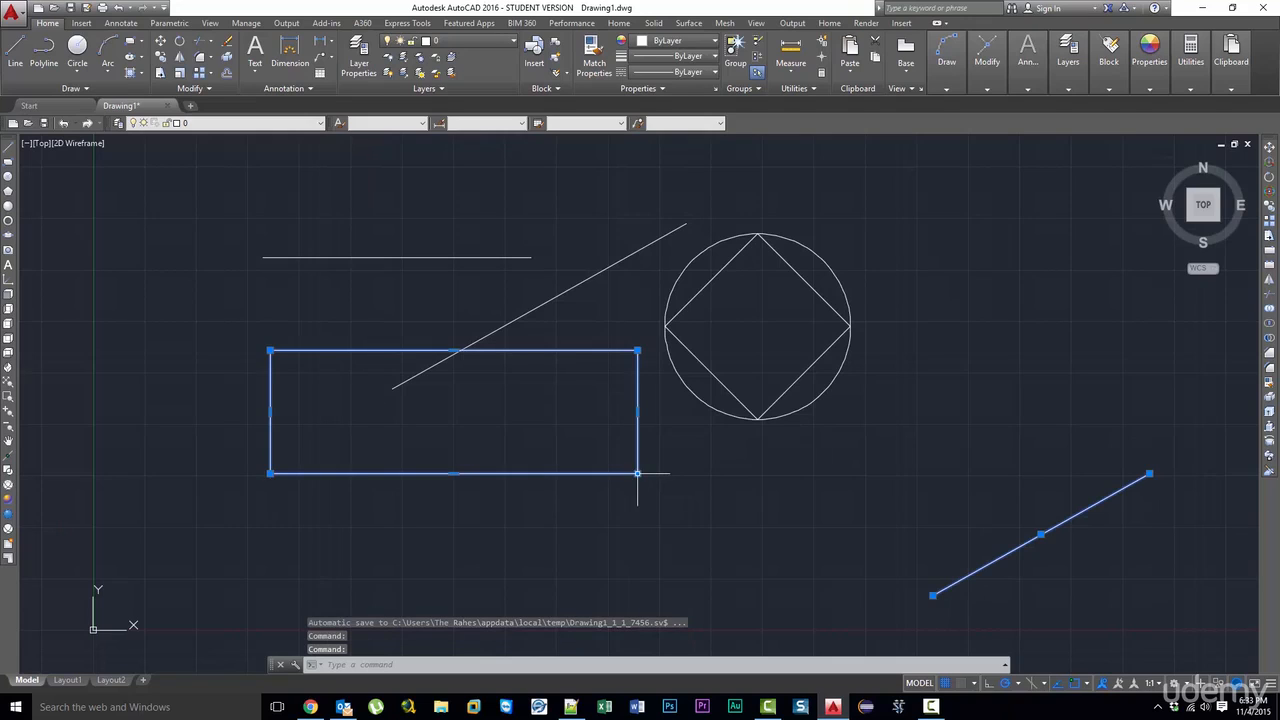
{"action": "mouse_move", "coordinate": [637, 473]}
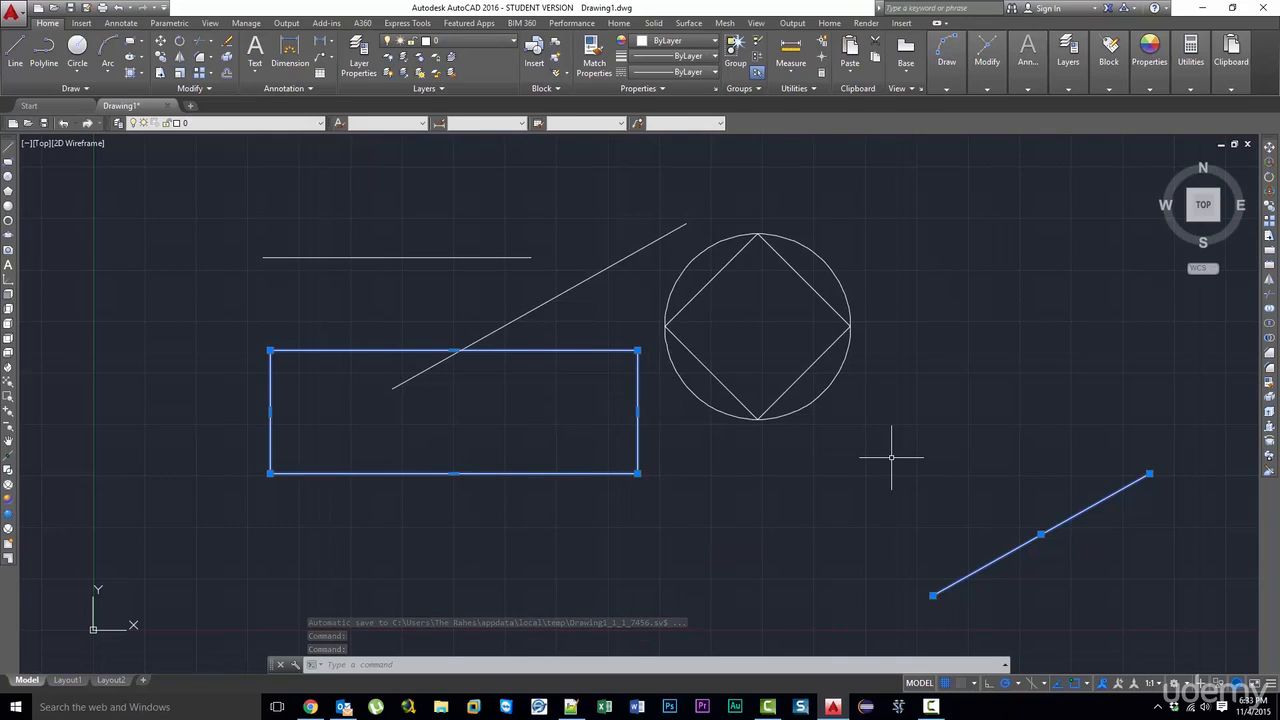
{"action": "key", "text": "Escape"}
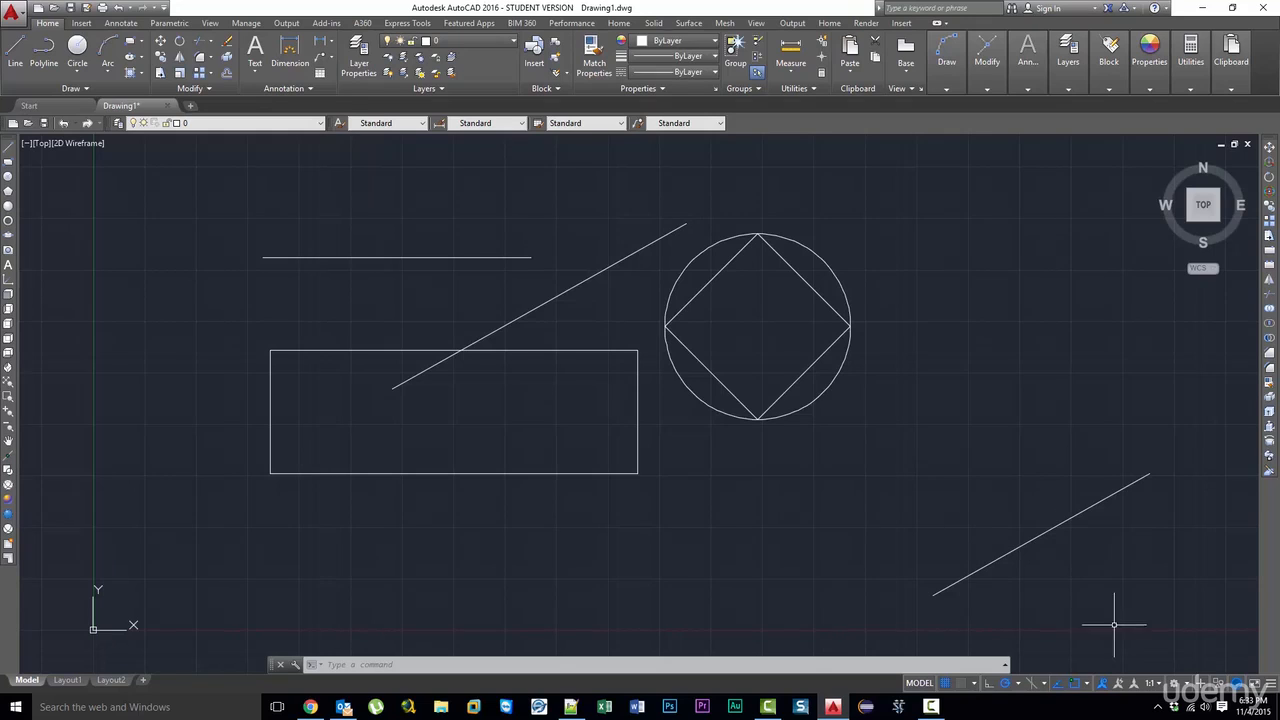
{"action": "left_click", "coordinate": [1088, 683]}
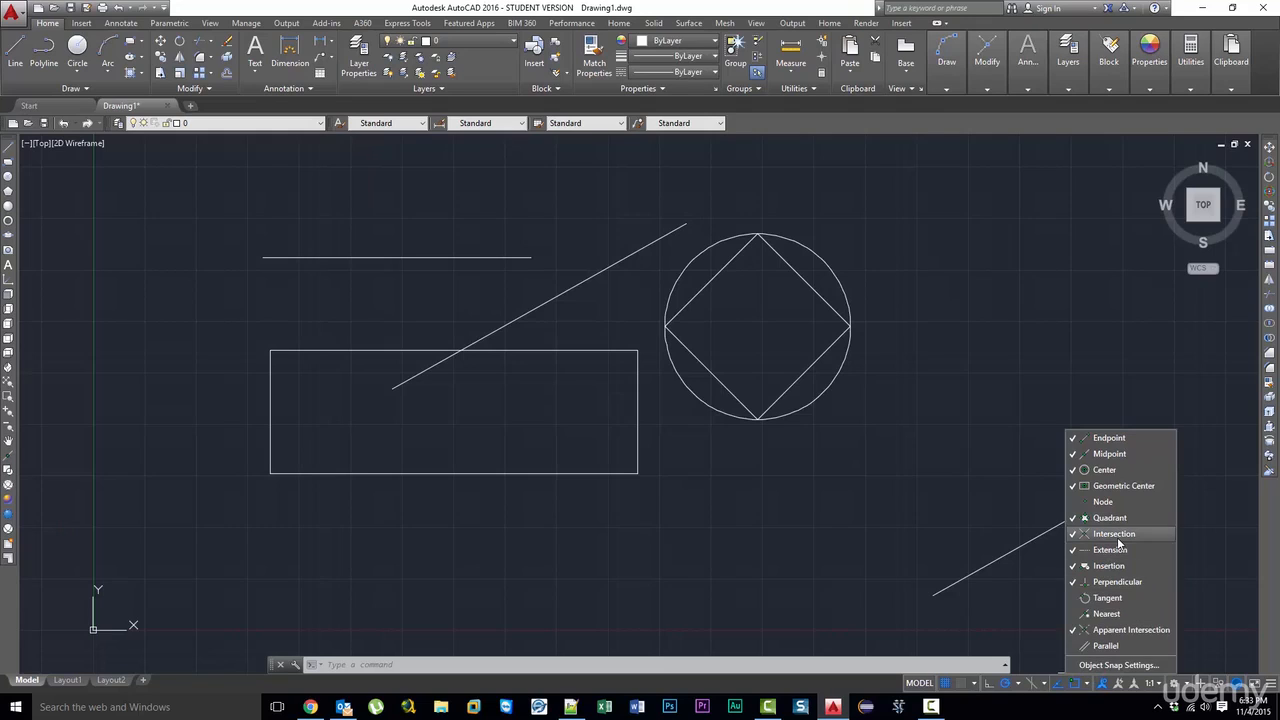
{"action": "left_click", "coordinate": [1112, 550]}
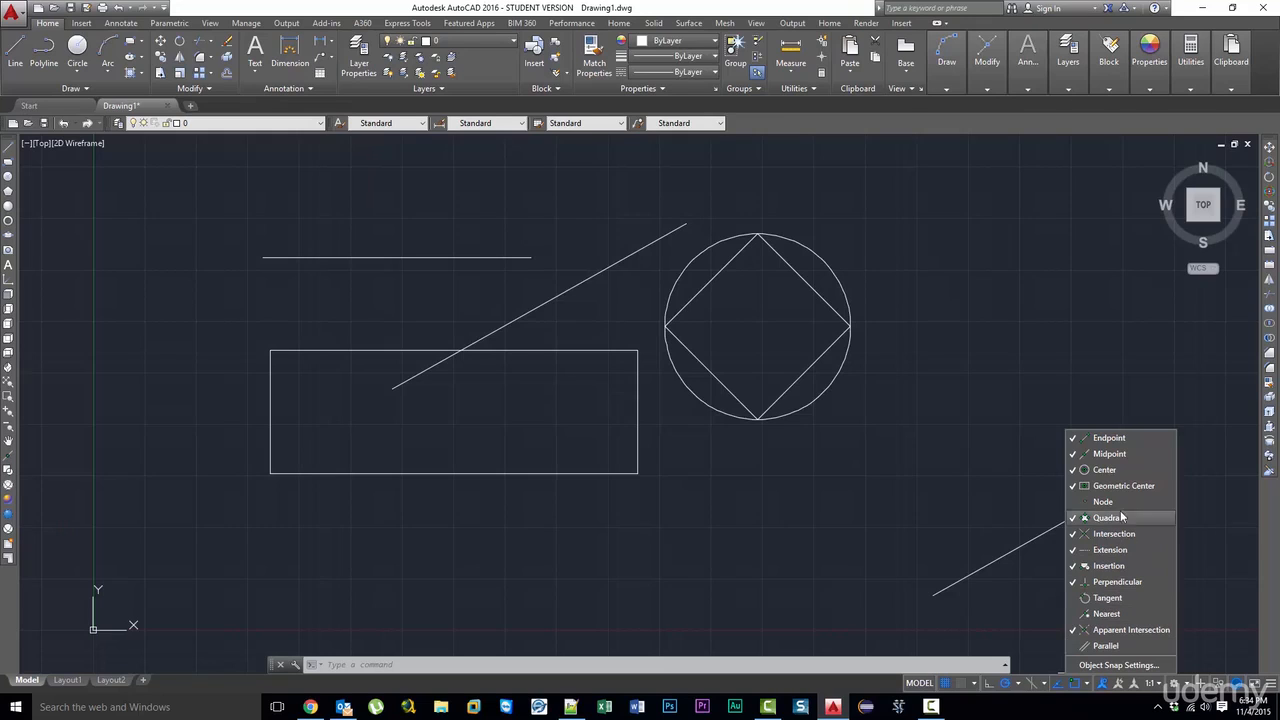
{"action": "left_click", "coordinate": [914, 484]}
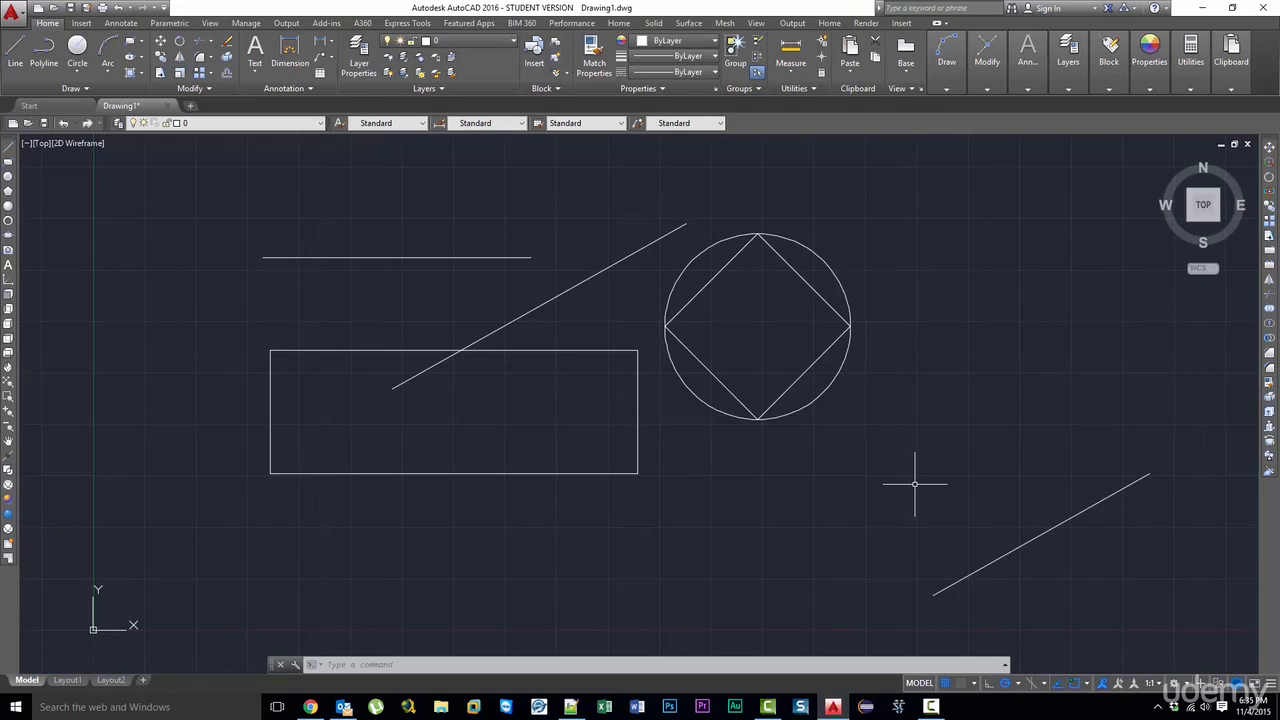
- Move the slanted line above the rectangle to the left by its midpoint grip so it crosses the horizontal line
{"action": "left_click", "coordinate": [581, 295]}
{"action": "left_click", "coordinate": [543, 286]}
{"action": "left_click_drag", "start_coordinate": [553, 296], "coordinate": [415, 296]}
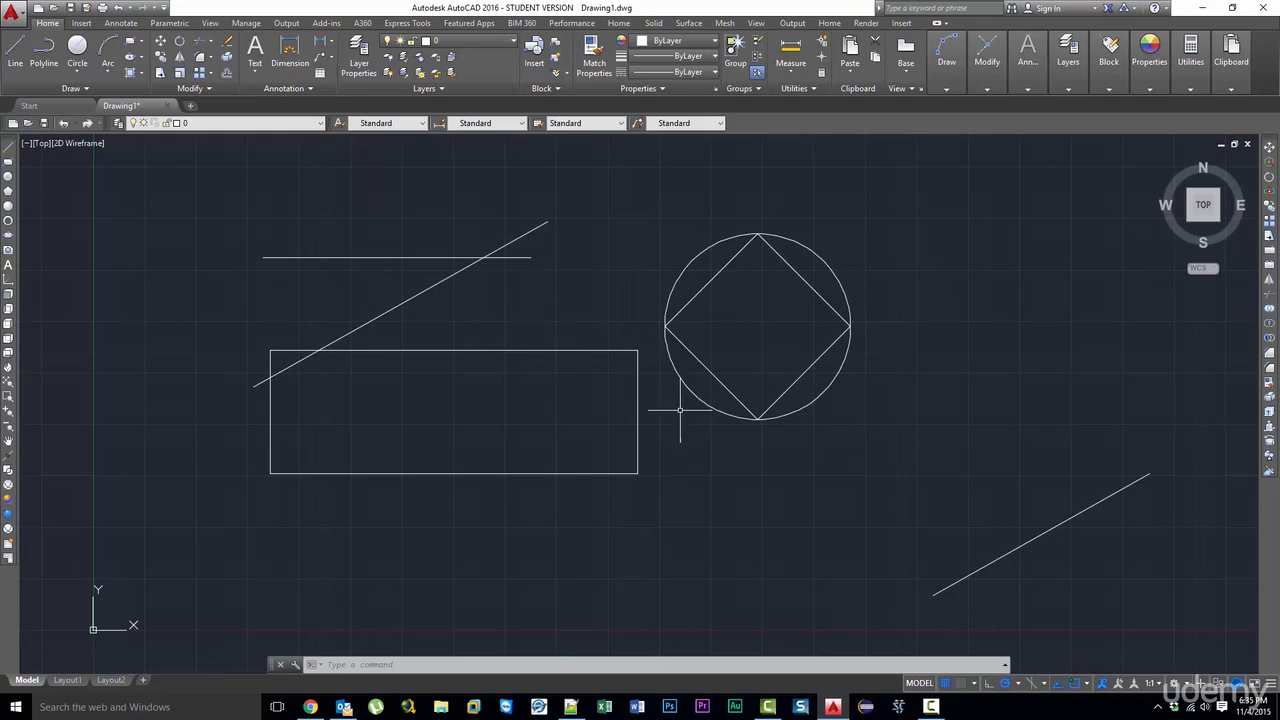
{"action": "mouse_move", "coordinate": [638, 419]}
{"action": "left_click", "coordinate": [1089, 684]}
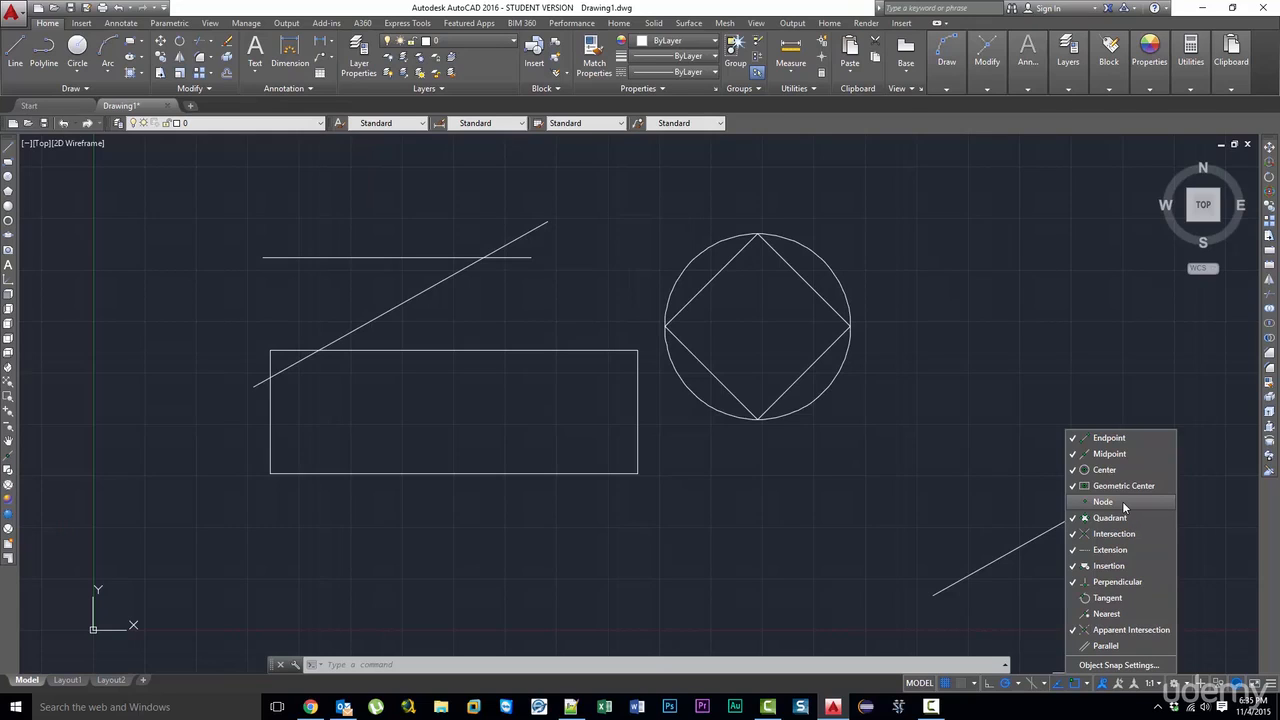
{"action": "left_click", "coordinate": [977, 422]}
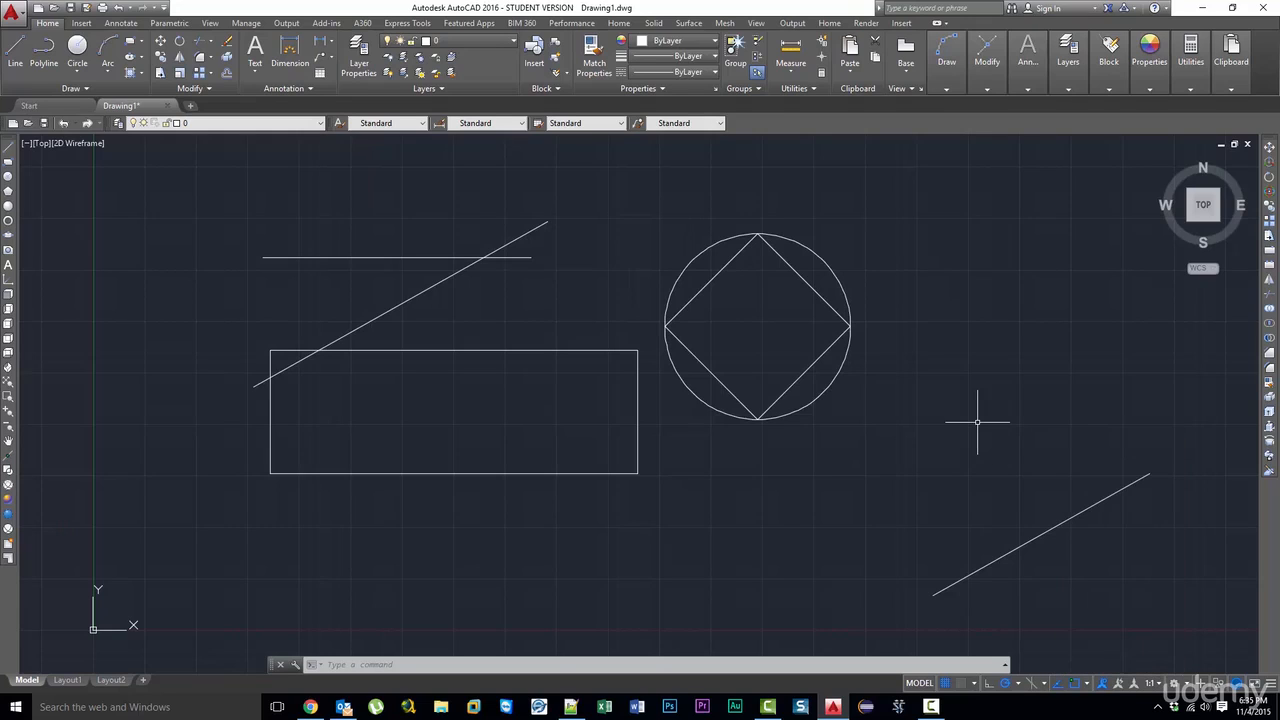